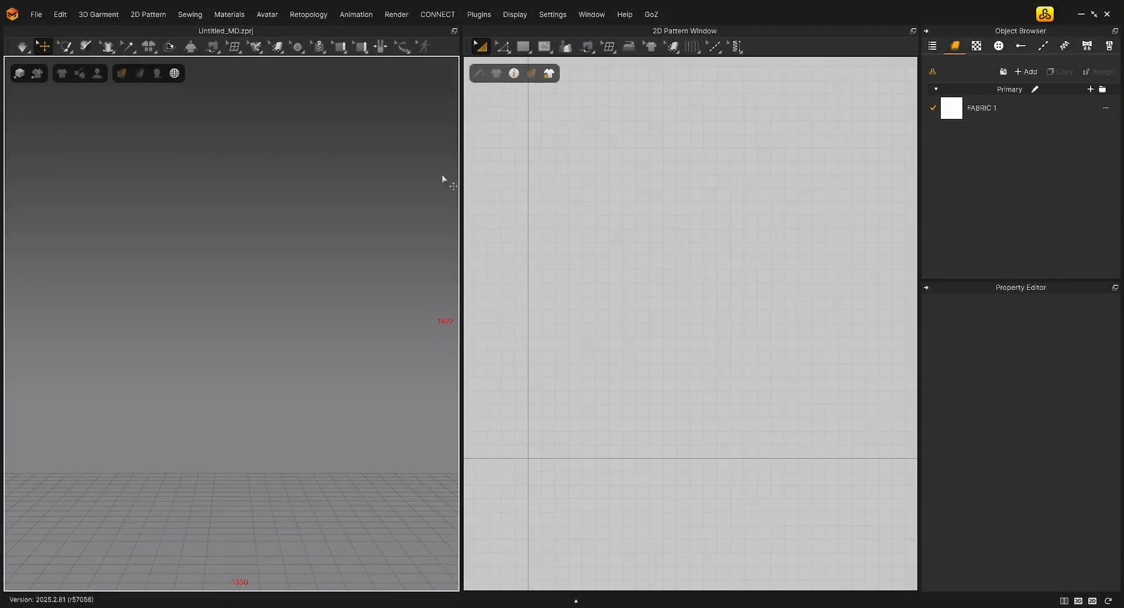
Load the FV2.1_Mia avatar from the library's Female avatar folder and close the library
click(1045, 15)
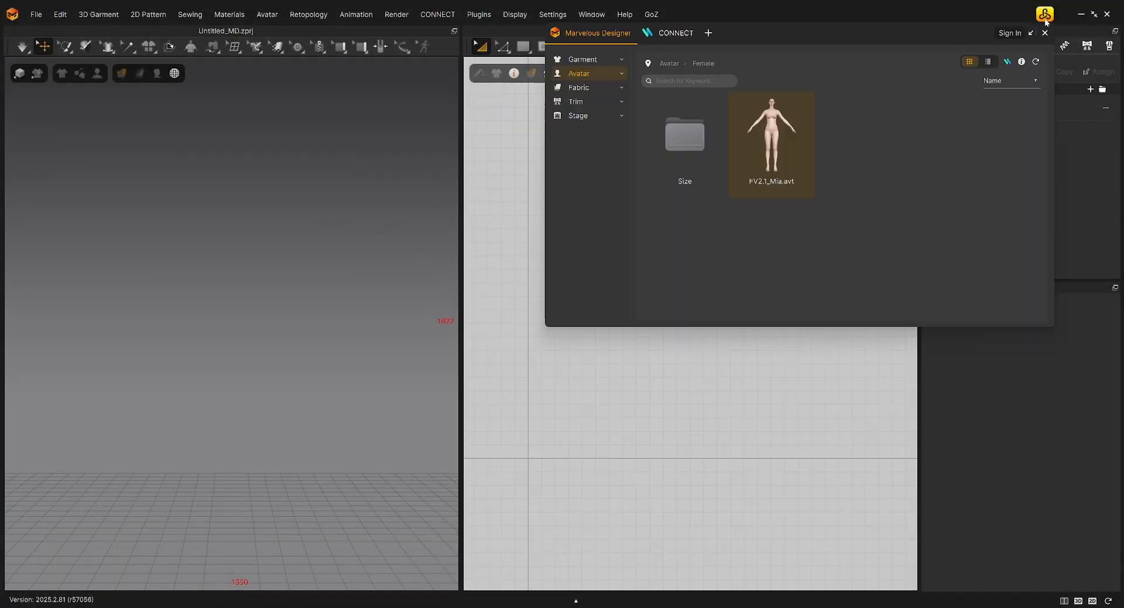
click(669, 63)
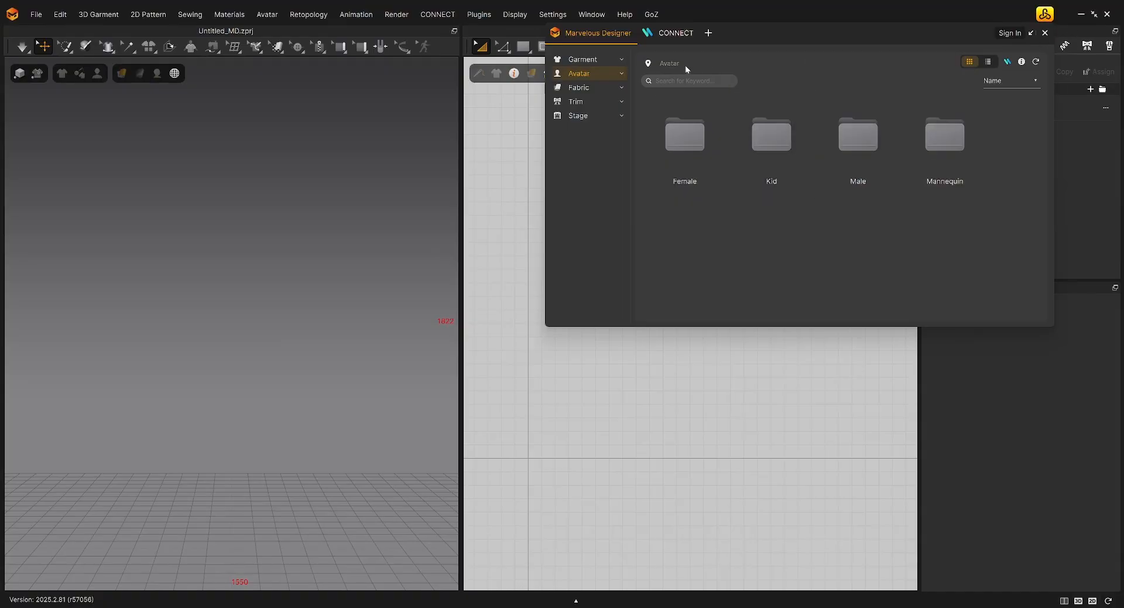
double_click(696, 139)
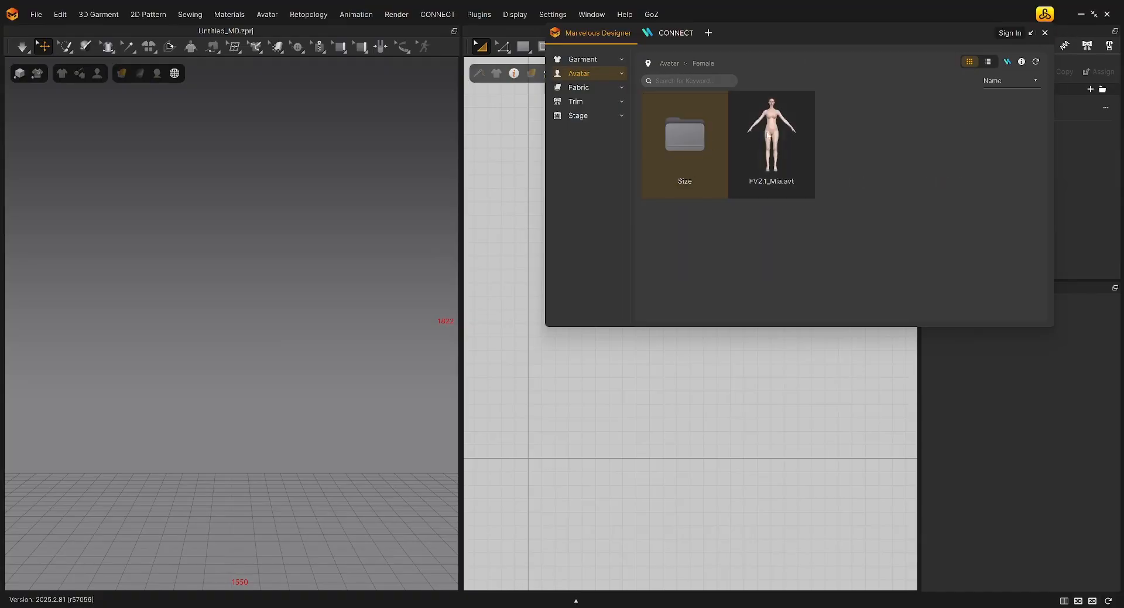
double_click(758, 153)
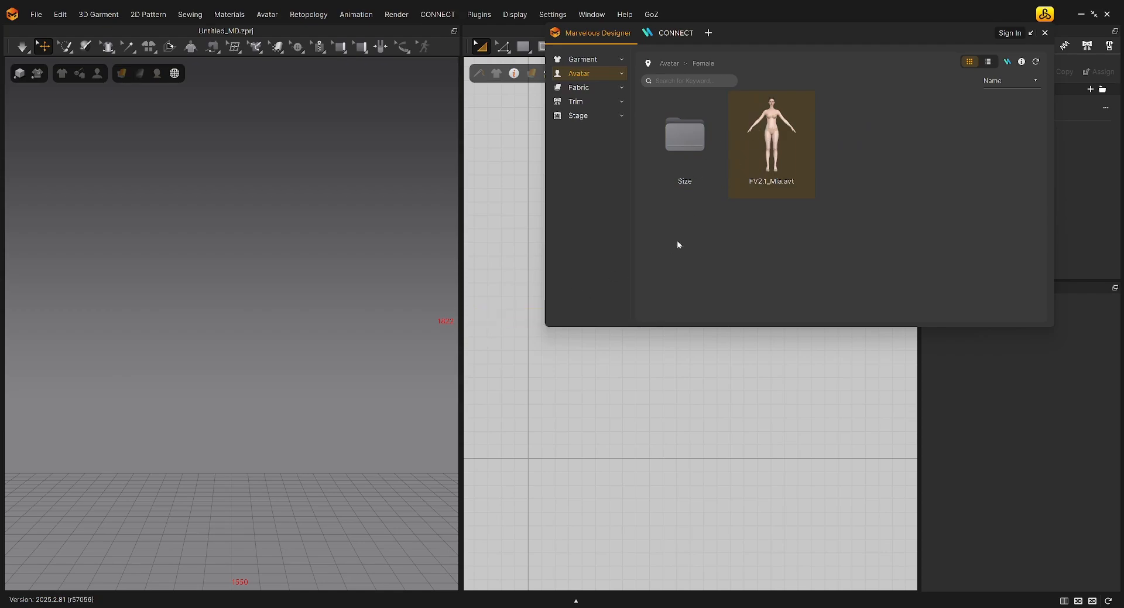
click(1046, 32)
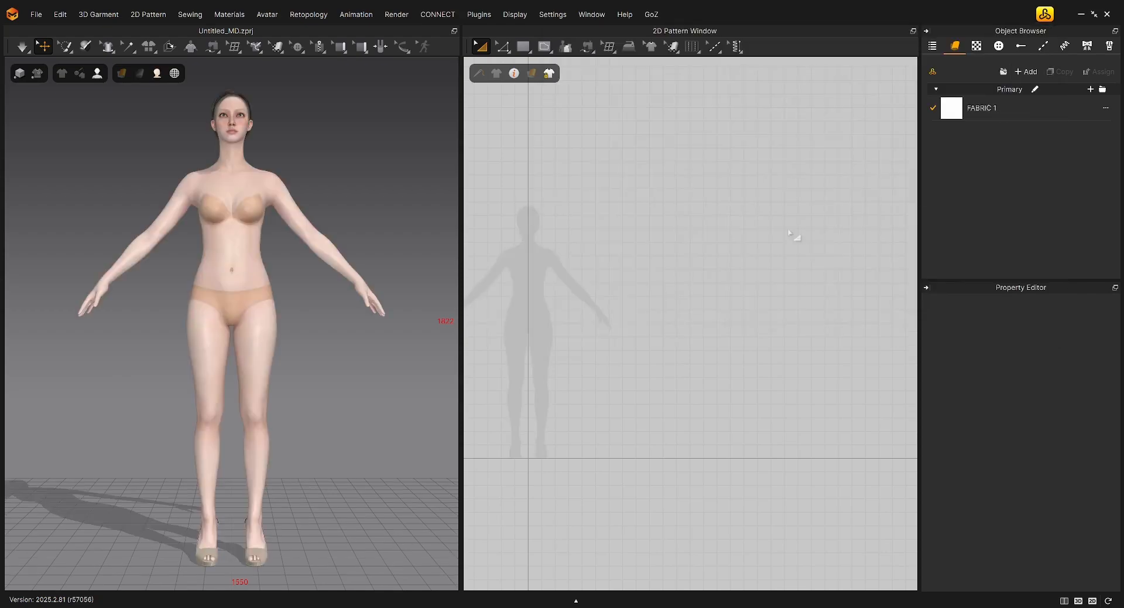
Create a rectangle pattern about 45 cm wide and 4.5 cm high across the avatar silhouette's waist
scroll(621, 285, up, 5)
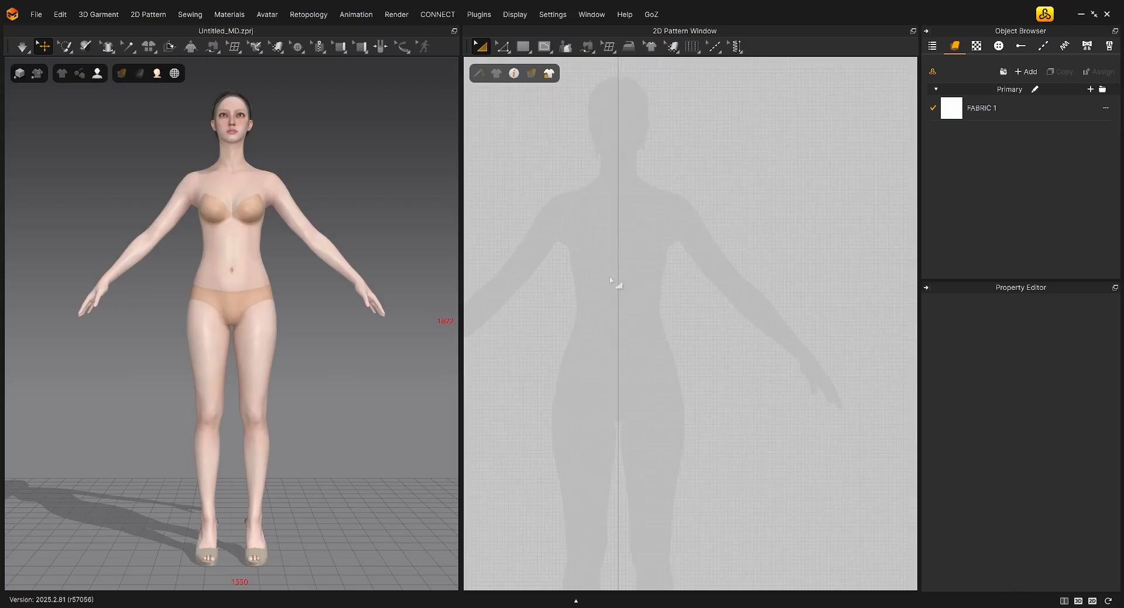
click(534, 52)
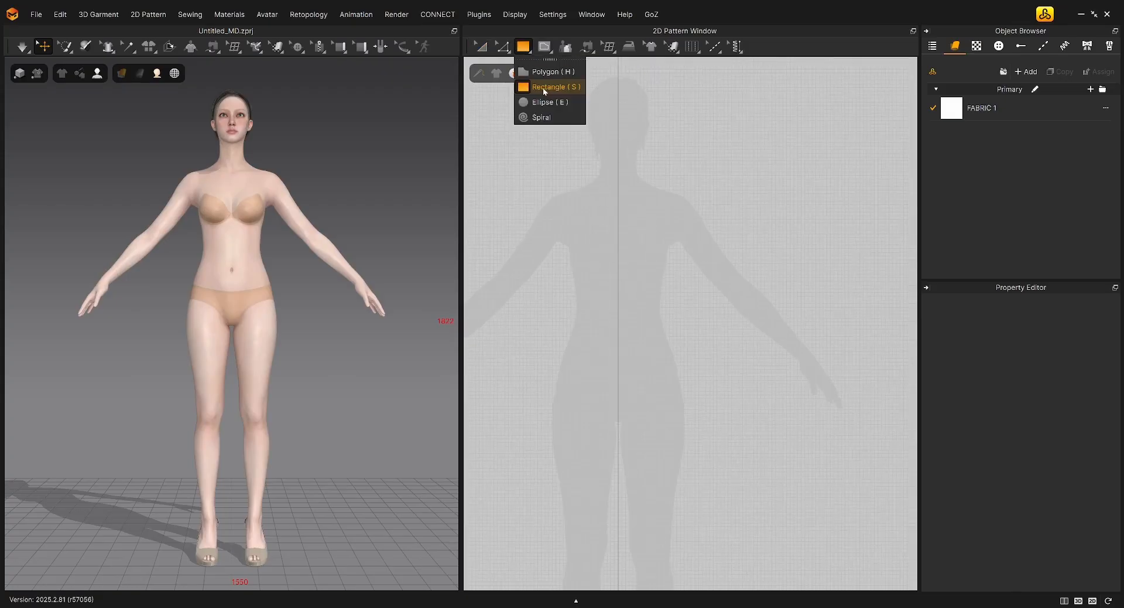
click(543, 86)
drag(568, 291, 733, 307)
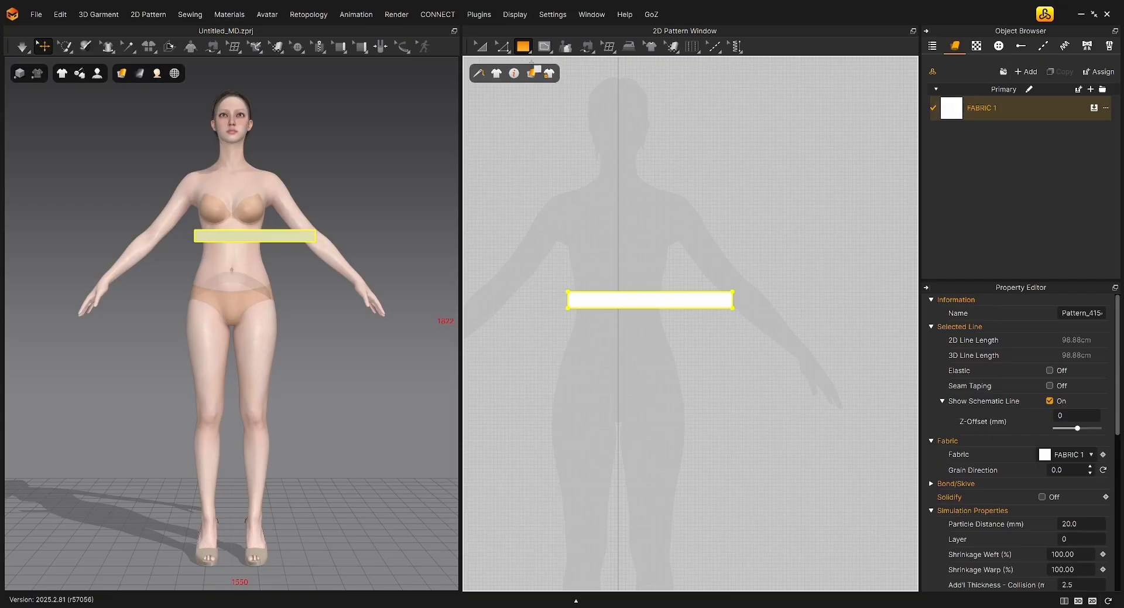
Move the rectangle pattern in the 2D view so it is centred on the avatar silhouette's vertical centre line
click(526, 53)
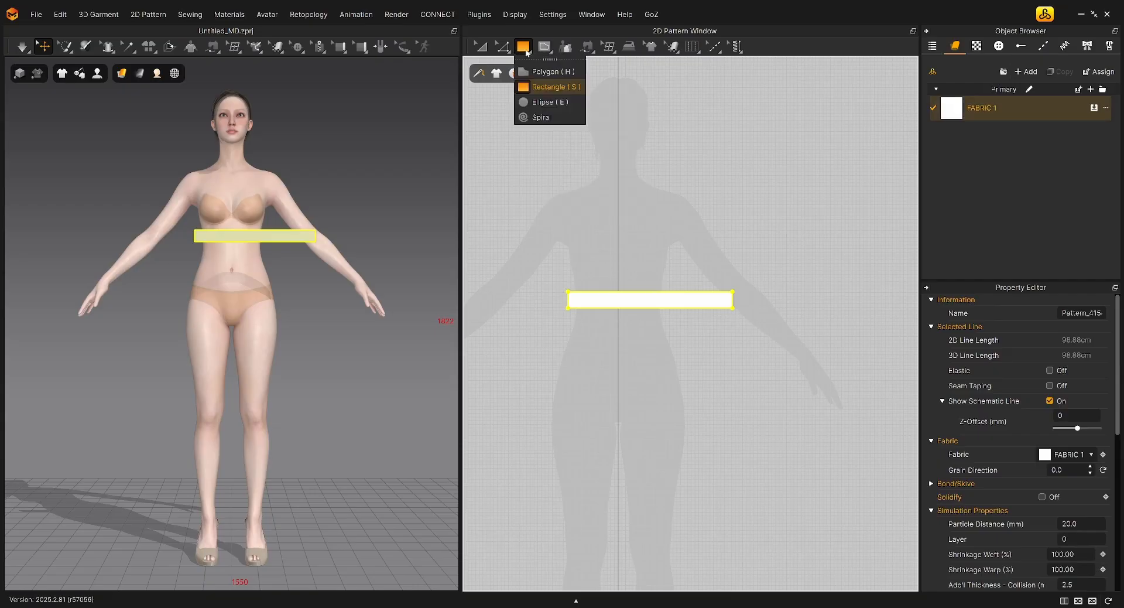
click(541, 88)
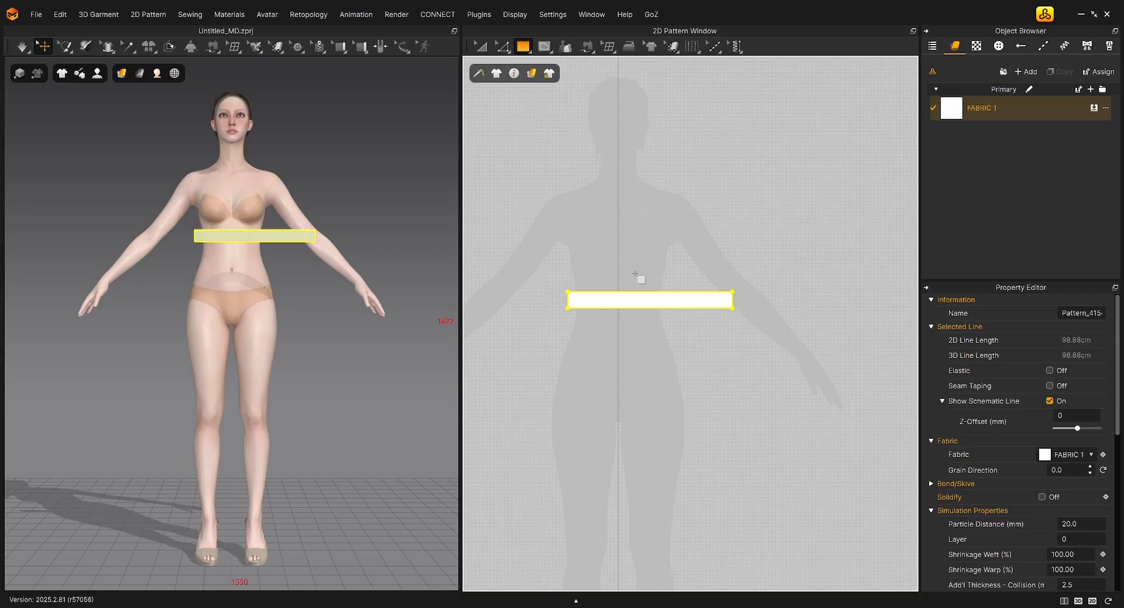
key(z)
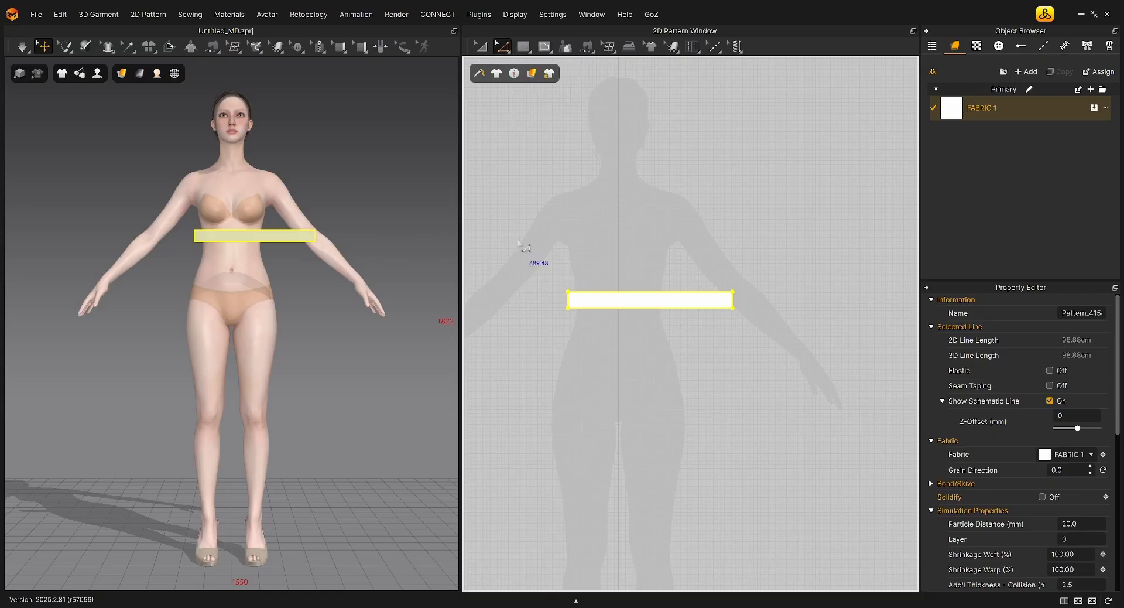
key(a)
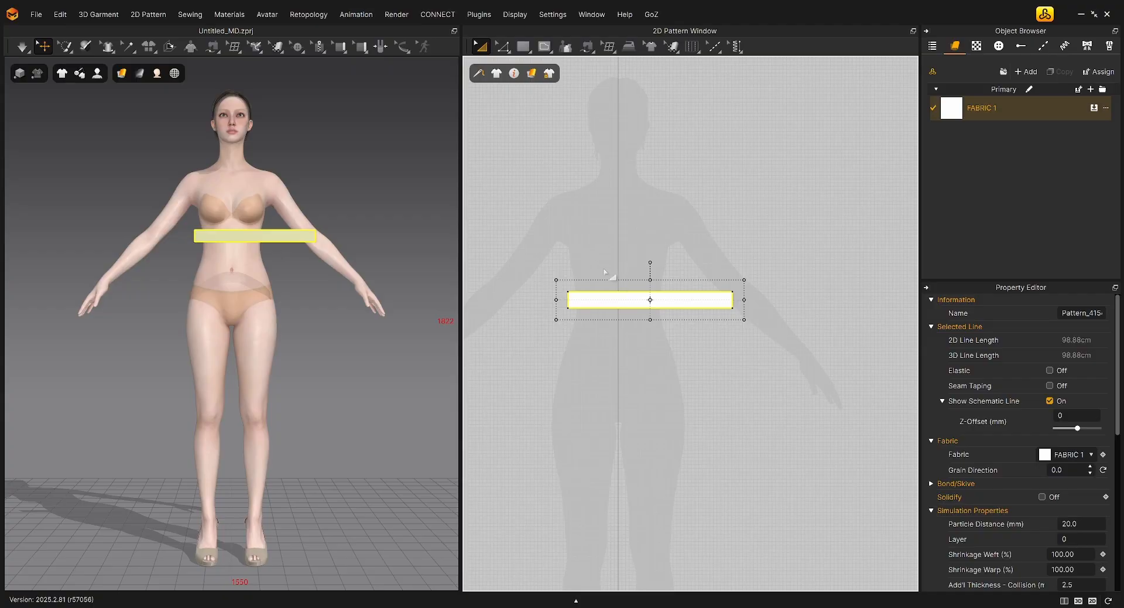
click(605, 267)
click(665, 301)
drag(665, 301, 629, 305)
Show the avatar's arrangement points and wrap the band around the body from the back waist point
right_drag(352, 293, 319, 272)
middle_drag(345, 265, 343, 345)
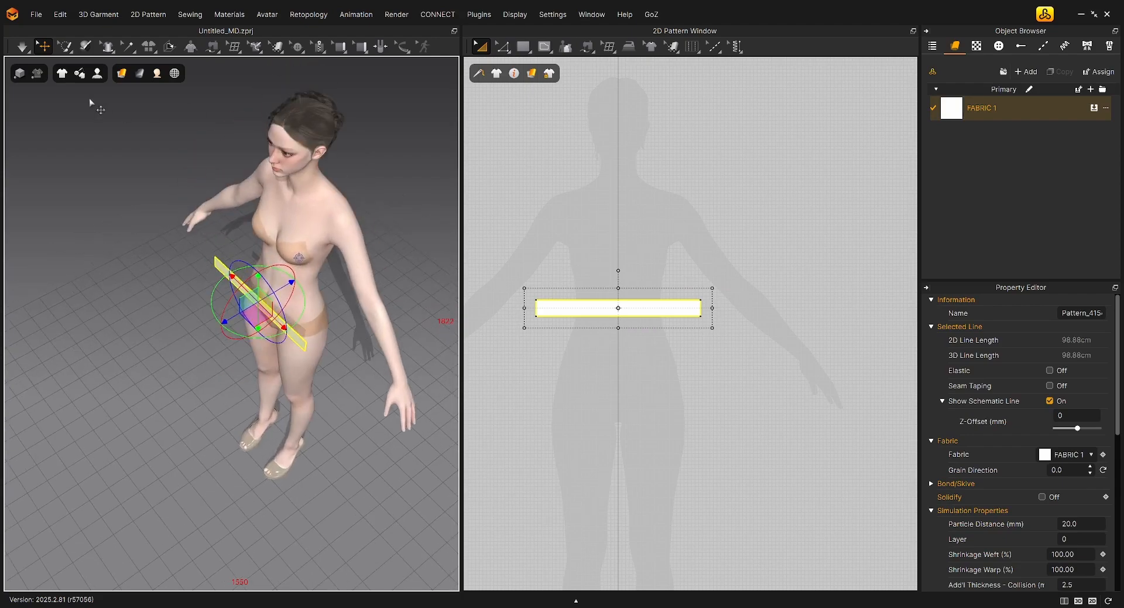
mouse_move(97, 77)
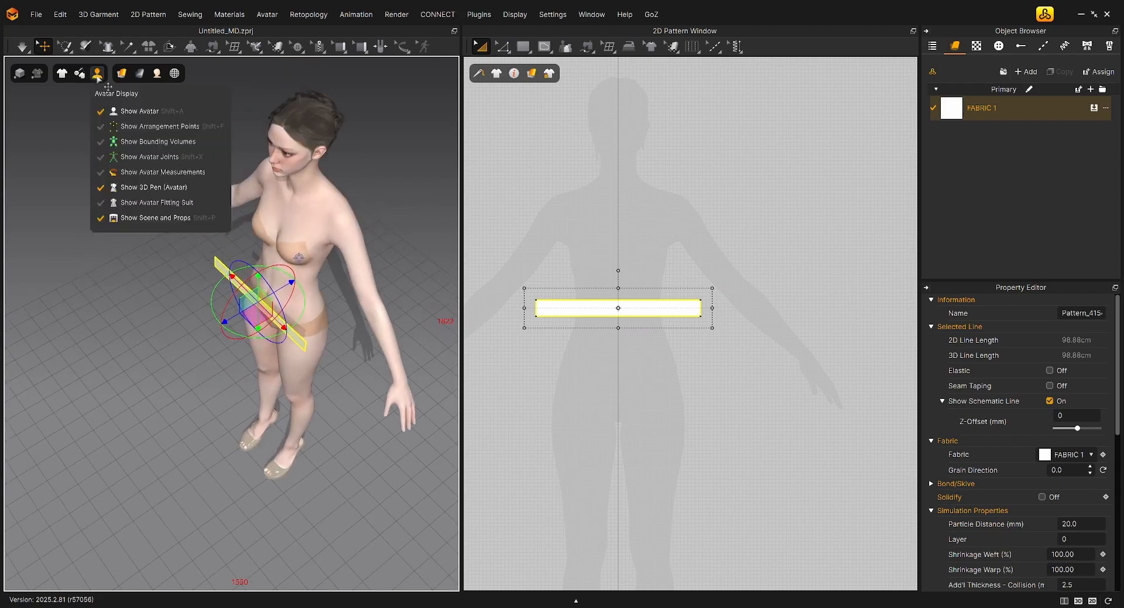
click(130, 126)
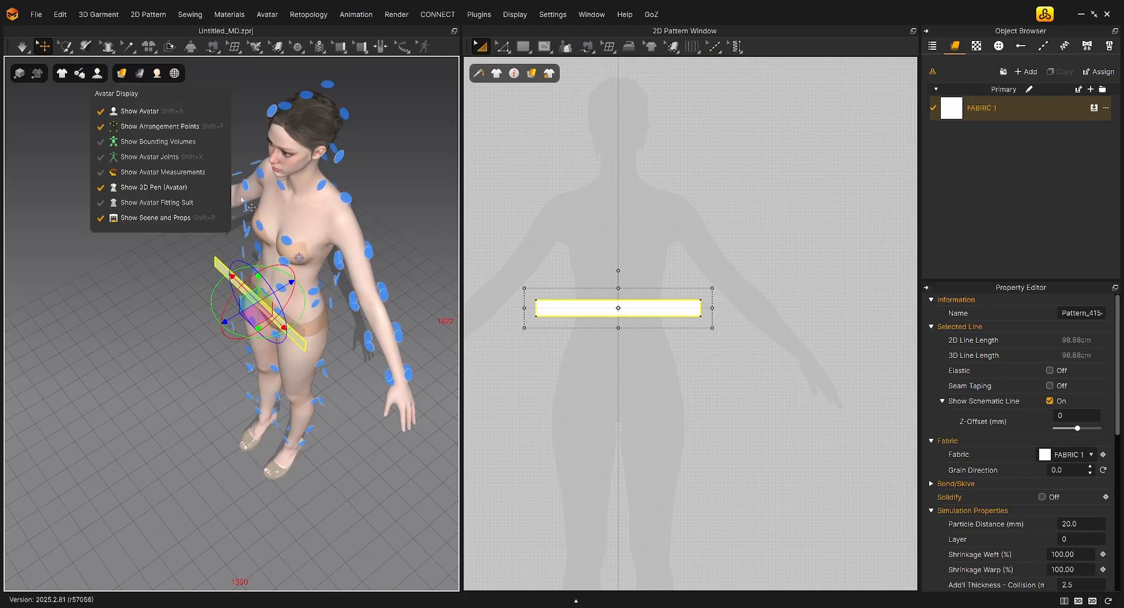
right_drag(351, 398, 258, 377)
scroll(323, 267, up, 3)
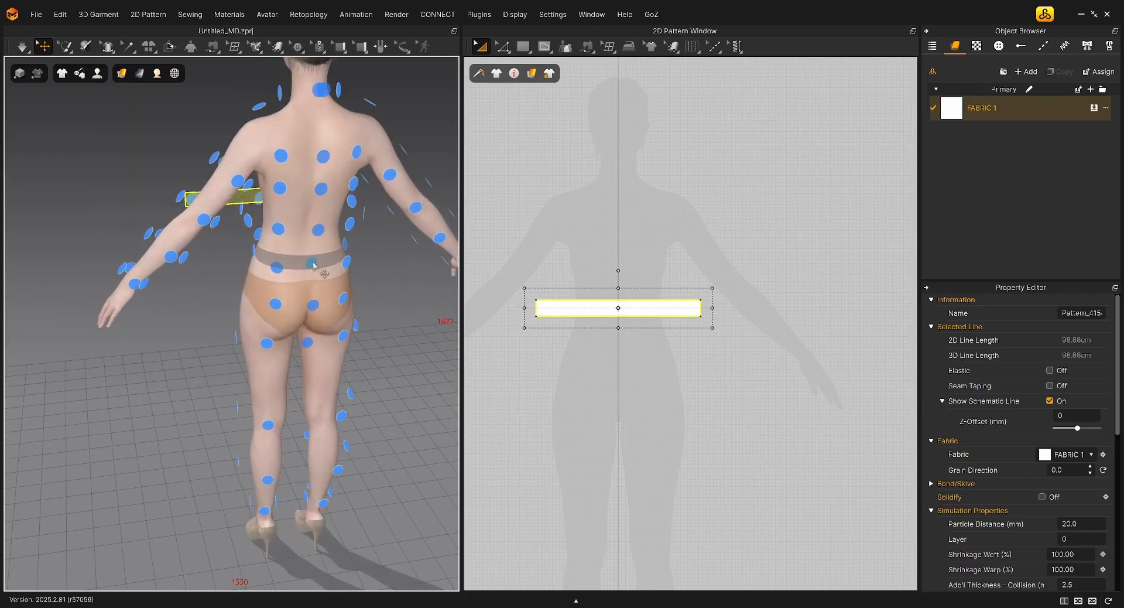
click(312, 262)
right_drag(312, 263, 346, 253)
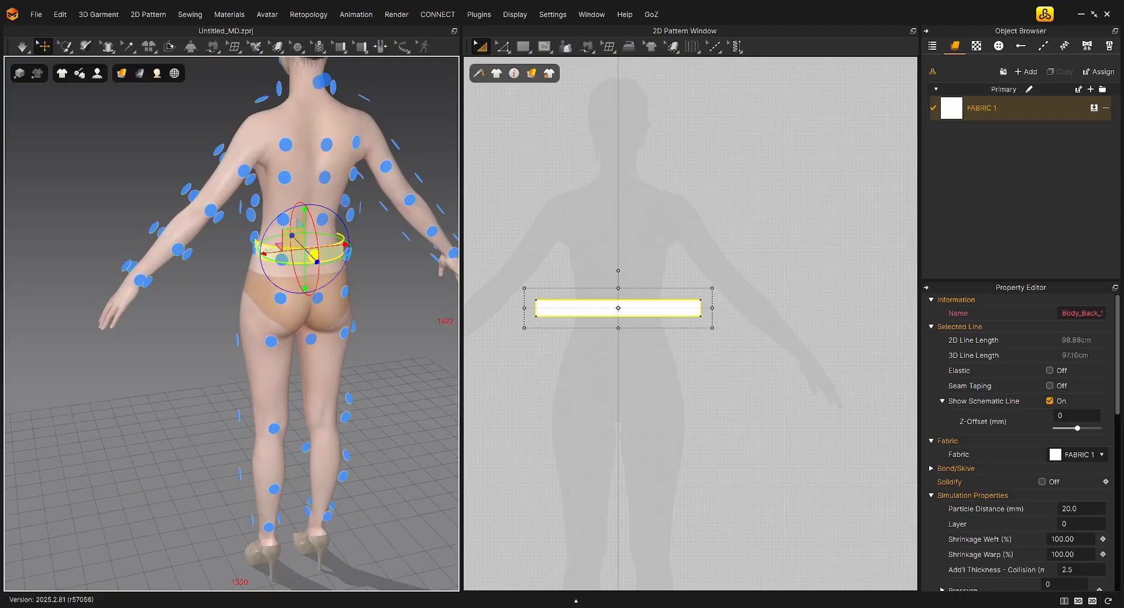
Try the band on an upper-back and an upper-arm arrangement point, and return it to the back waist point
click(286, 179)
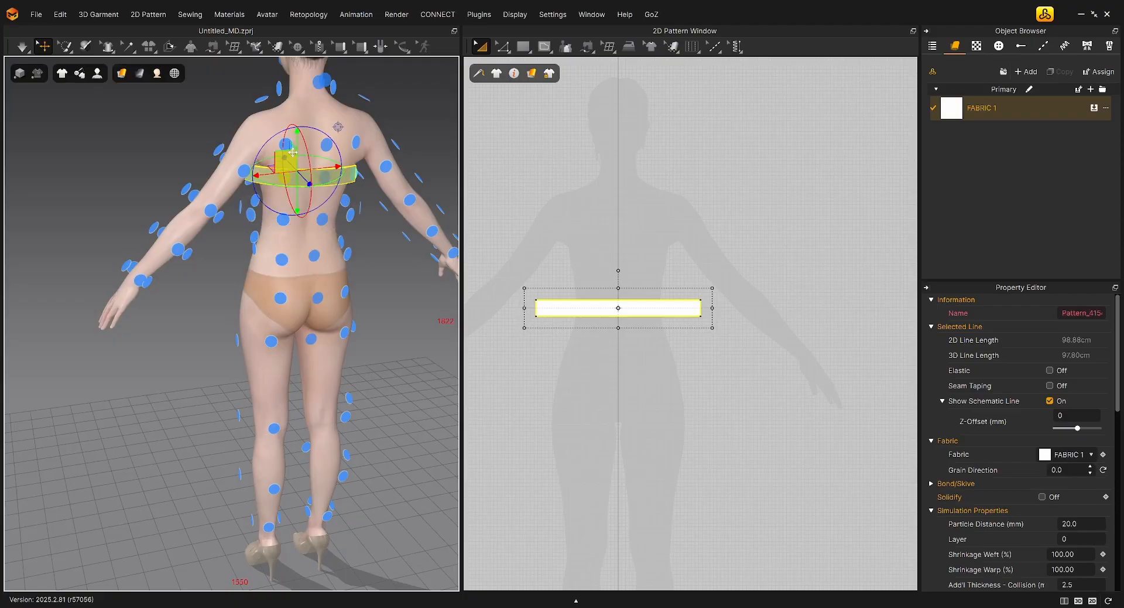
click(244, 170)
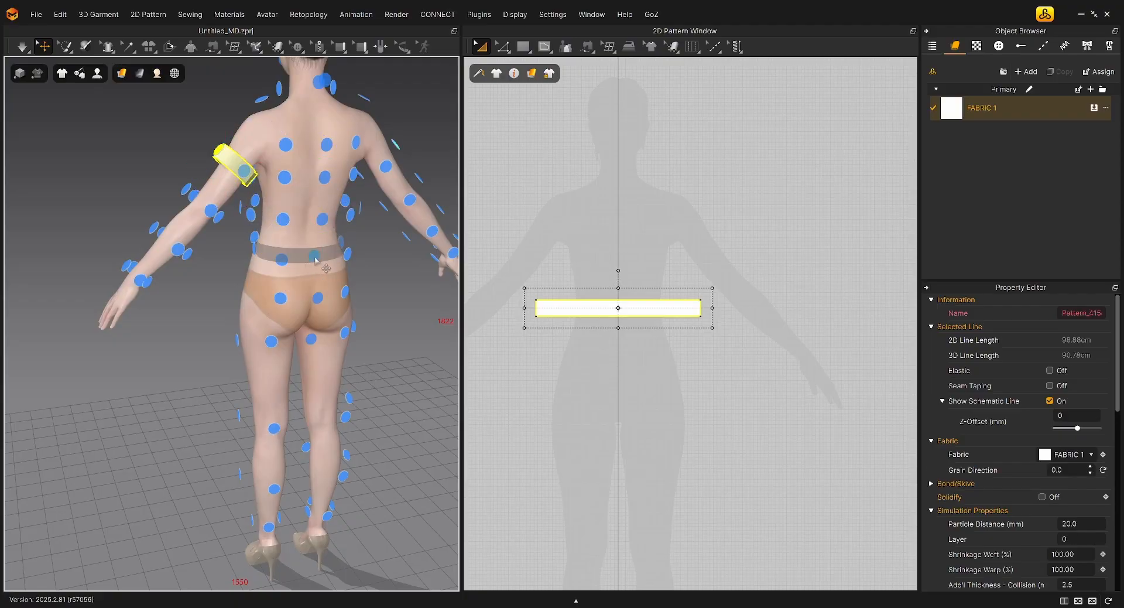
click(315, 260)
Raise the arranged band slightly in the 3D view and shift it sideways to sit evenly around the waist
right_drag(315, 260, 375, 338)
drag(306, 206, 307, 192)
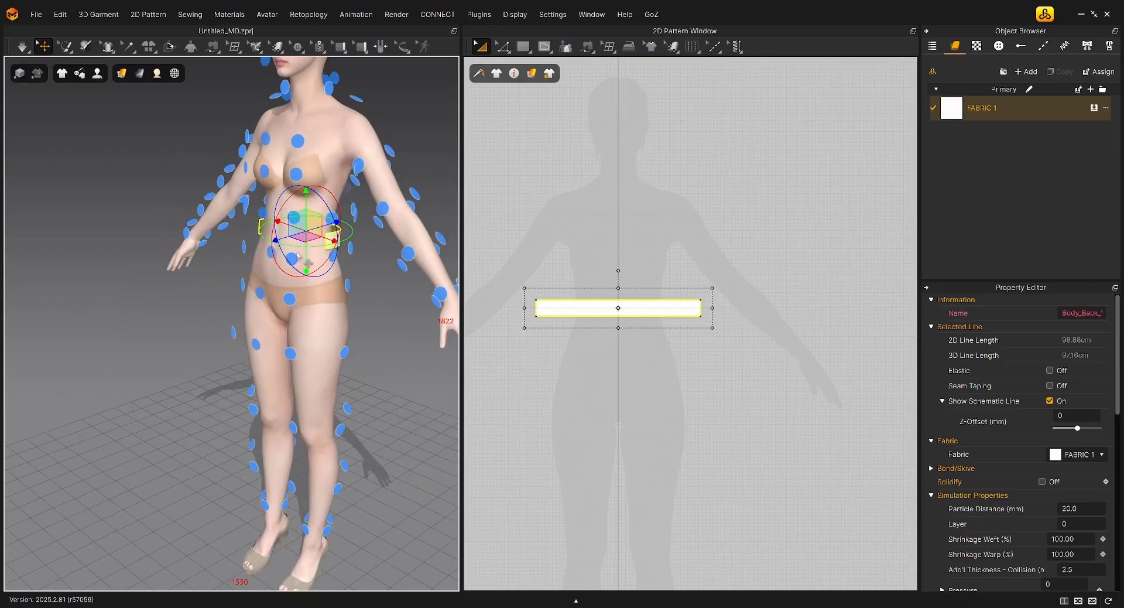
drag(285, 237, 279, 239)
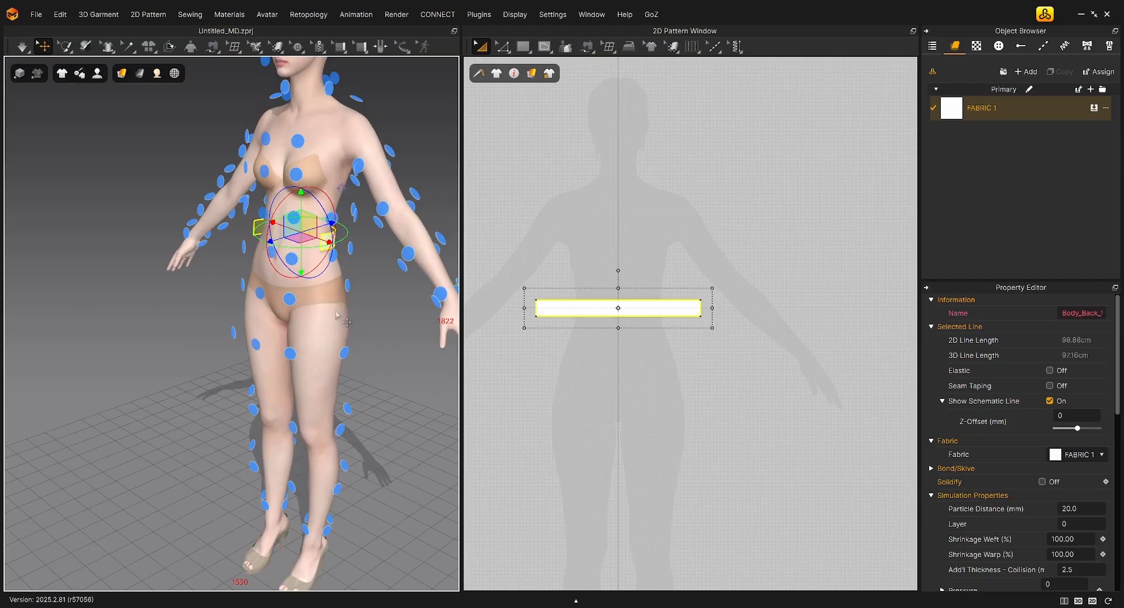
right_drag(336, 314, 375, 321)
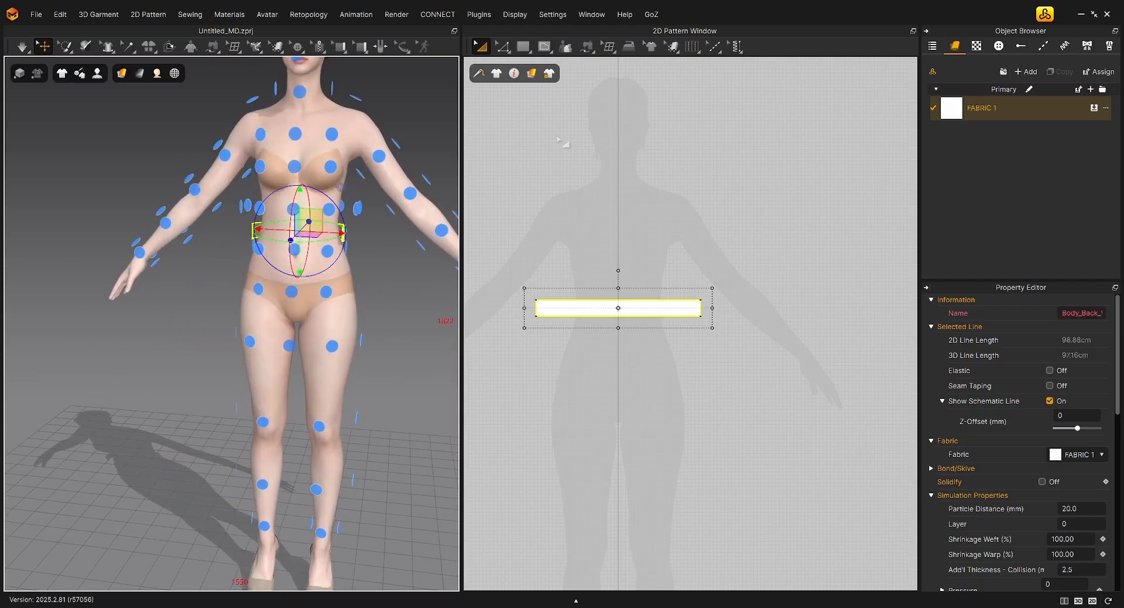
Sew the band's two short edges together with Segment Sewing, keeping the seam lines uncrossed
click(587, 47)
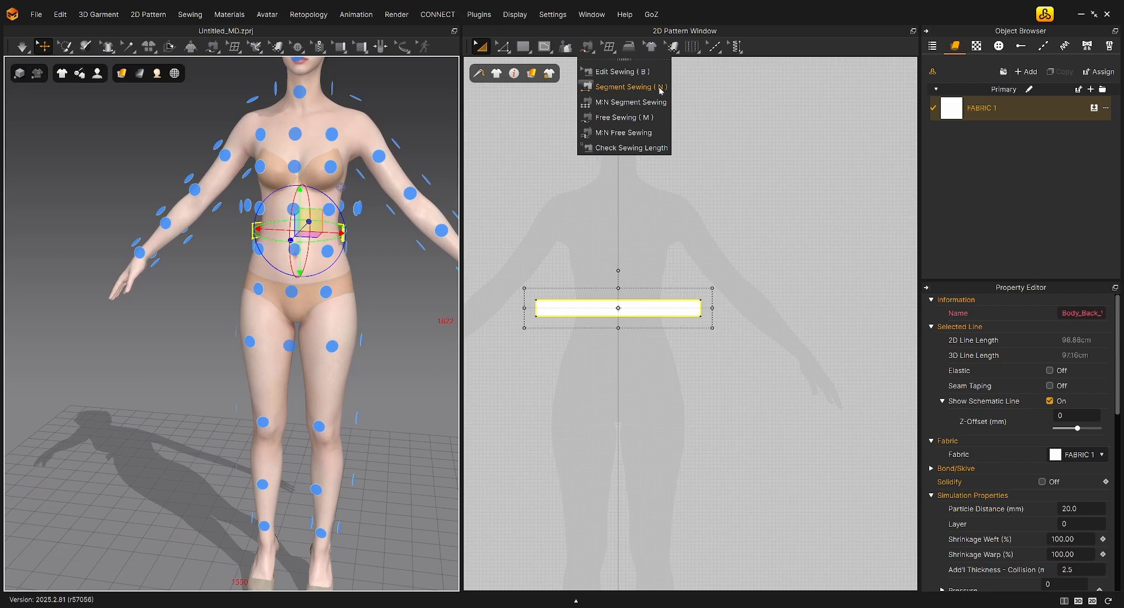
click(626, 89)
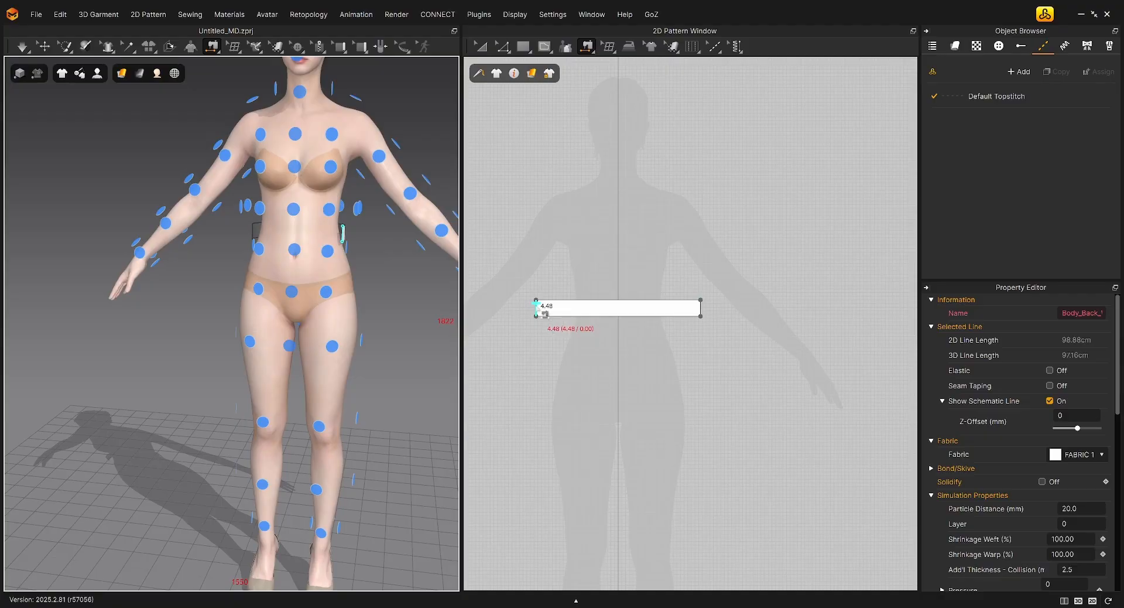
click(538, 309)
click(708, 312)
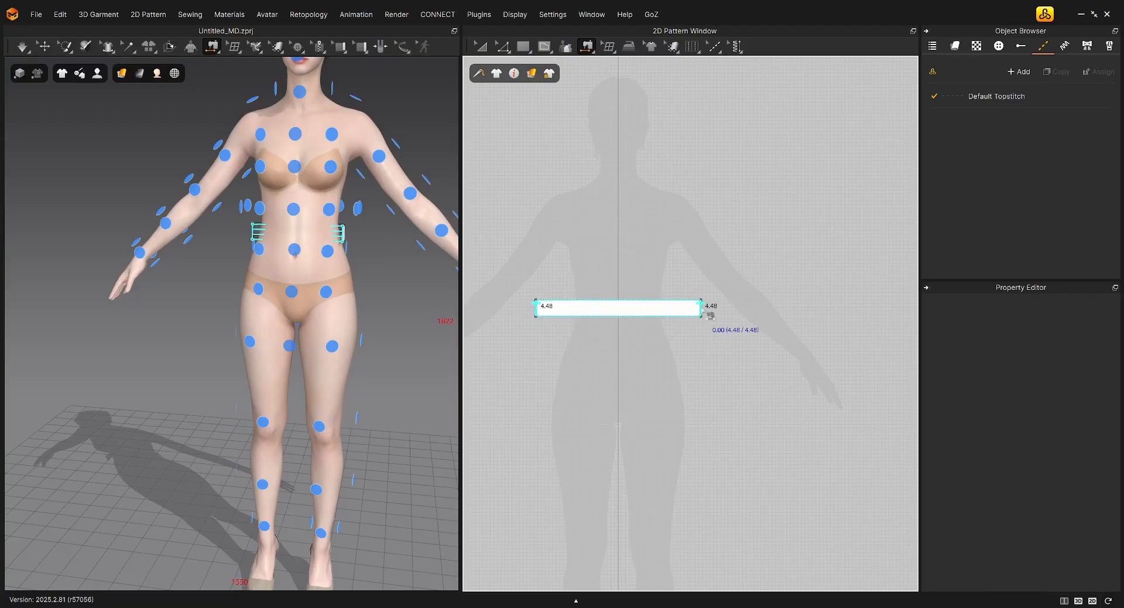
scroll(710, 314, up, 3)
scroll(711, 313, down, 1)
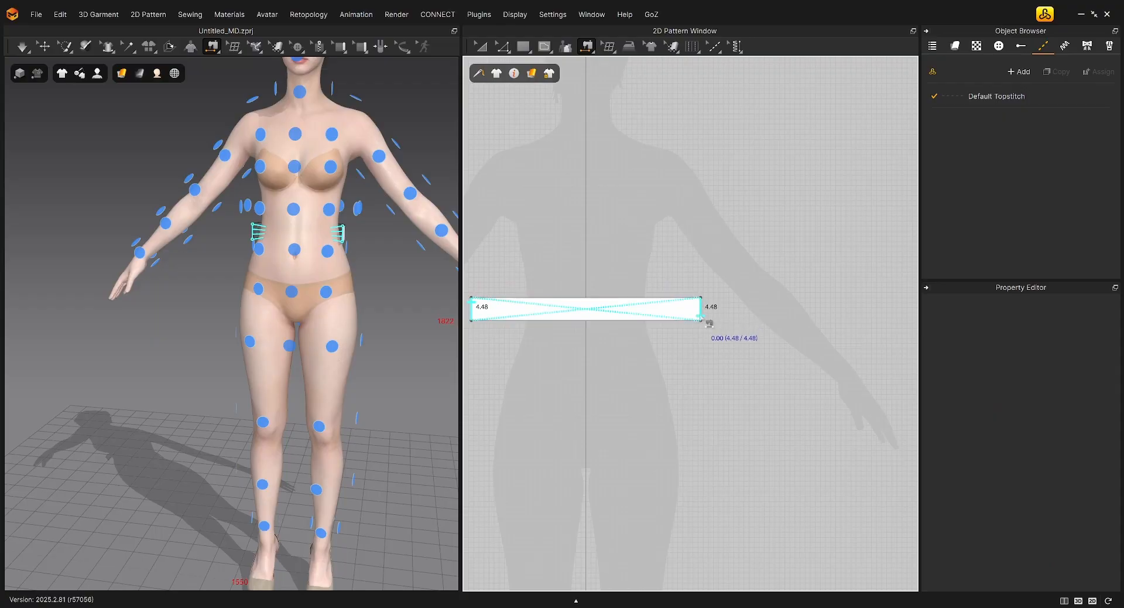
click(702, 306)
Simulate the sewn band so it closes around the avatar's waist, and stop the simulation
key(space)
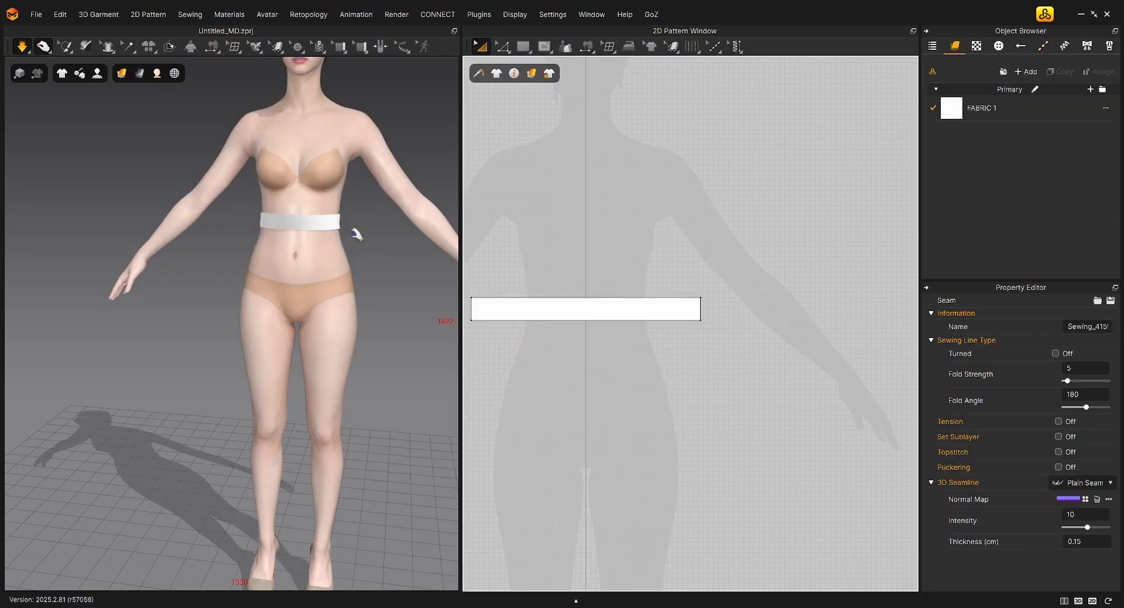
key(n)
click(335, 229)
mouse_move(374, 250)
right_down()
mouse_move(353, 251)
mouse_move(381, 254)
right_up()
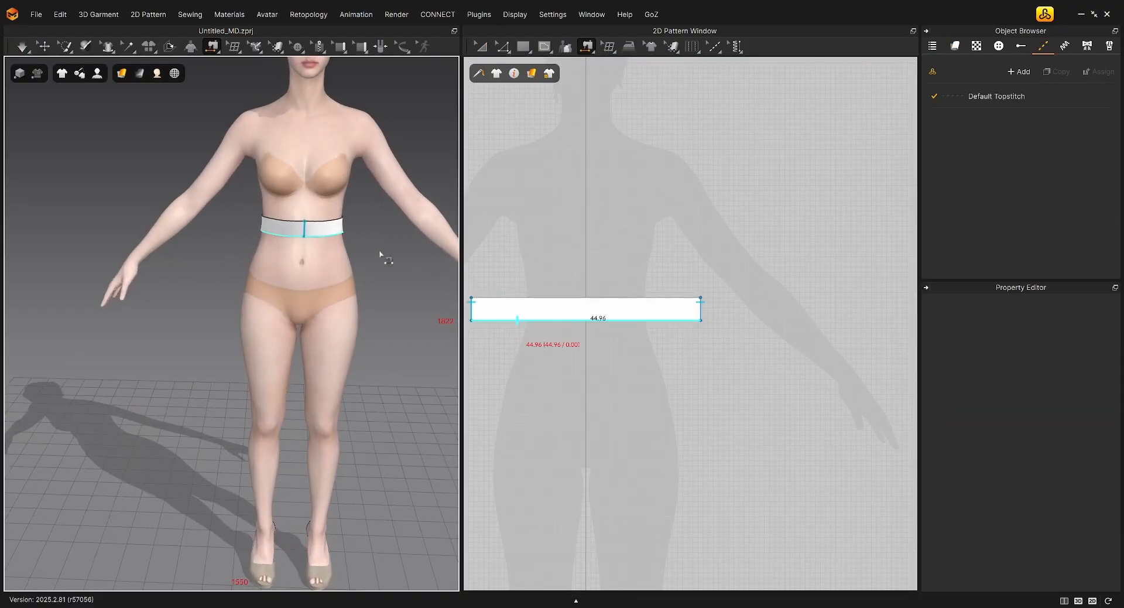
key(space)
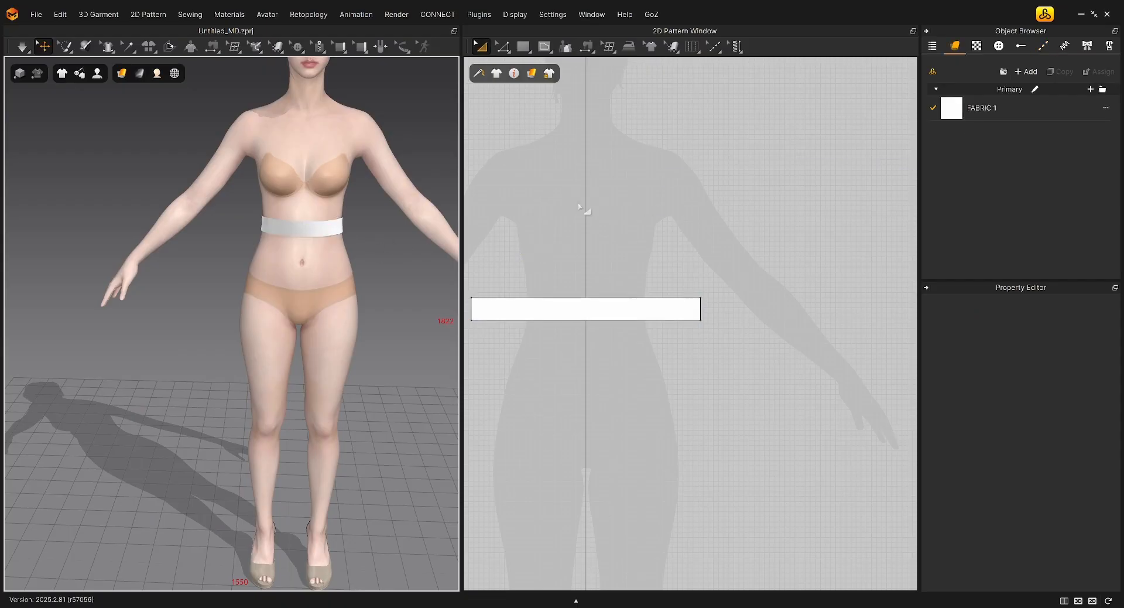
Set the base colour of FABRIC 1 to the palette's Green 3 (#289a39) and deselect the fabric
click(982, 108)
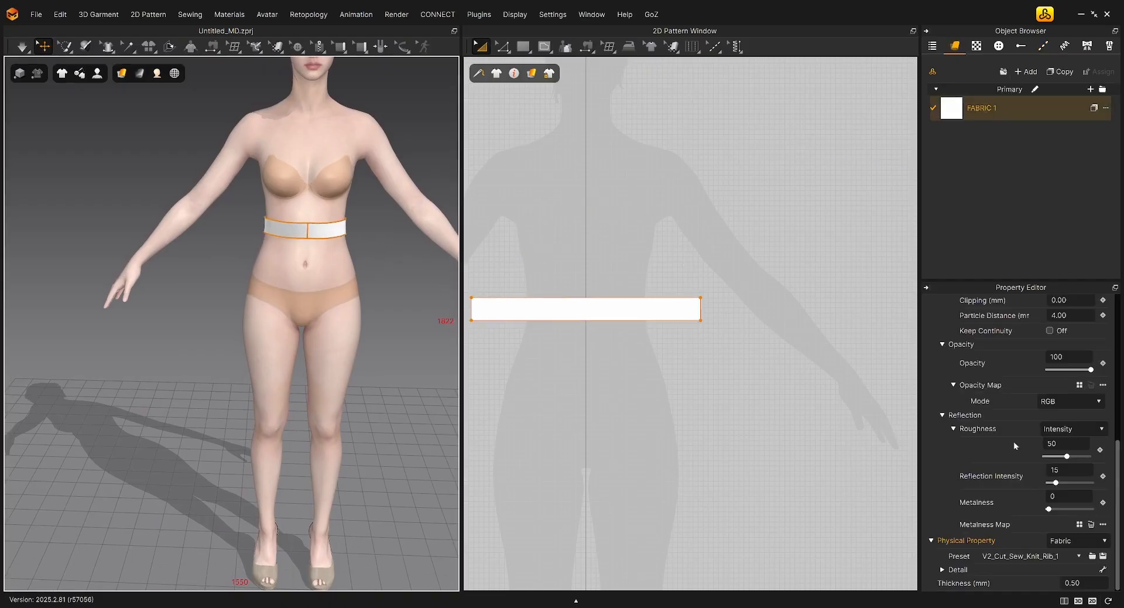
scroll(1006, 471, up, 10)
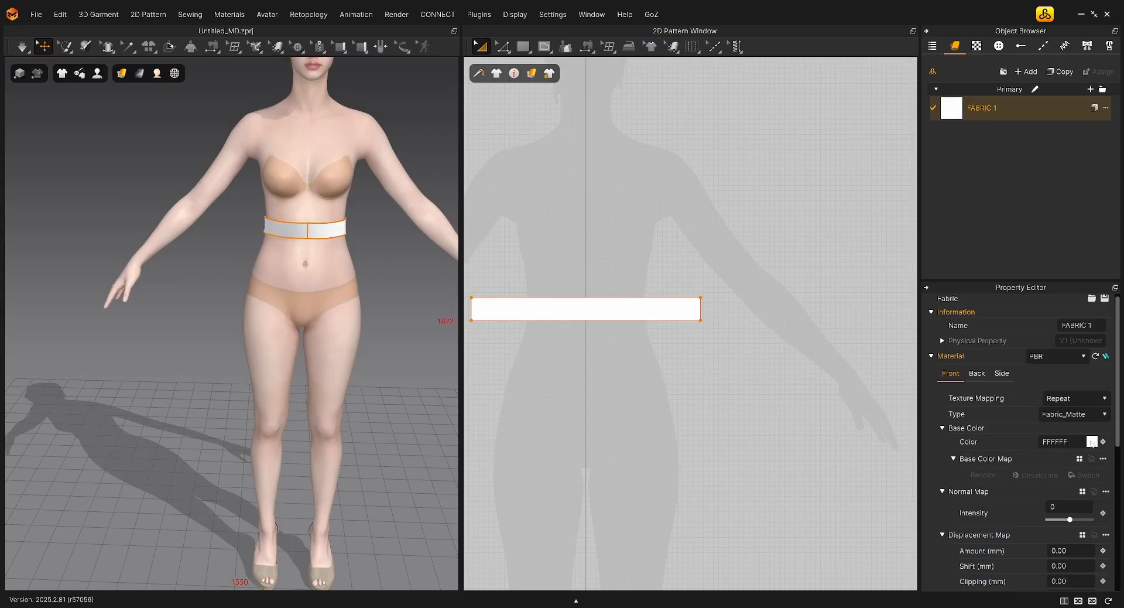
click(1092, 442)
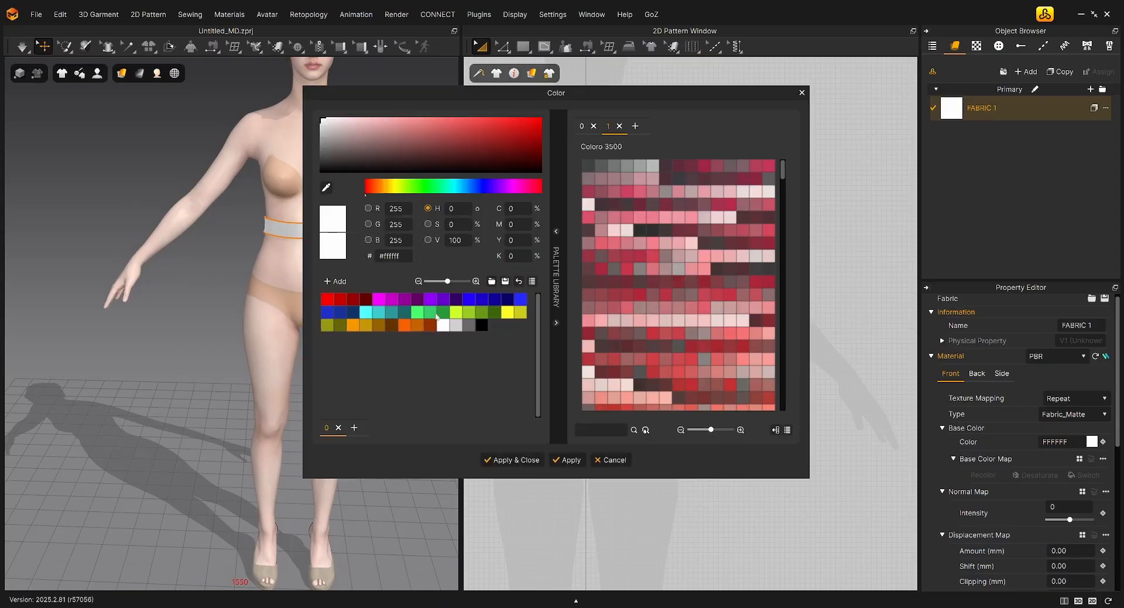
click(440, 317)
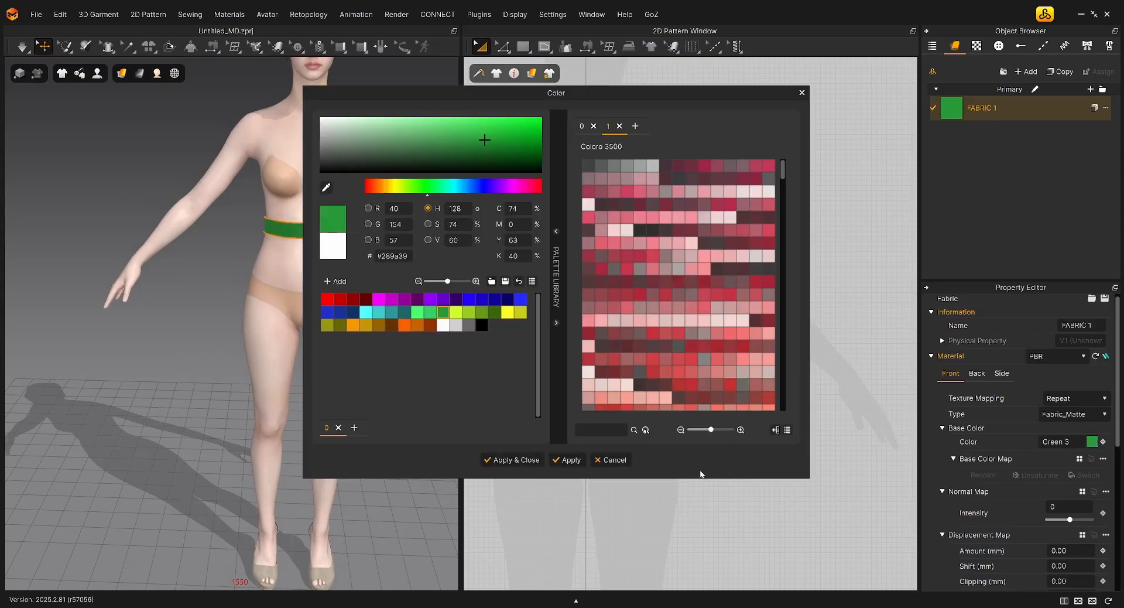
click(507, 460)
click(387, 275)
scroll(387, 275, down, 2)
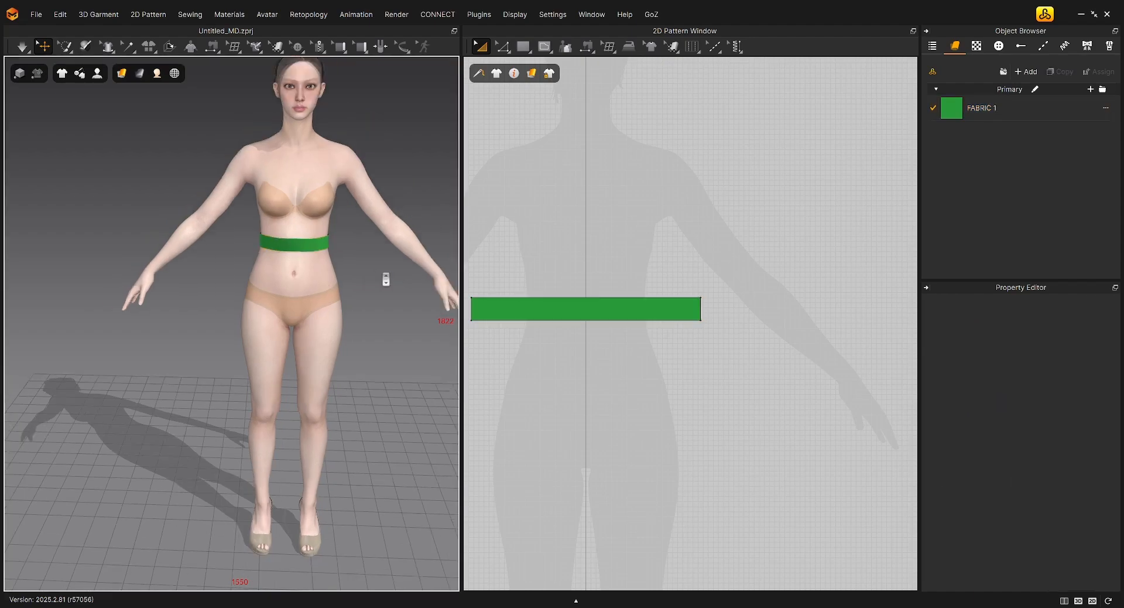
mouse_move(387, 276)
right_down()
mouse_move(364, 269)
mouse_move(387, 272)
right_up()
scroll(790, 251, down, 4)
scroll(695, 263, down, 1)
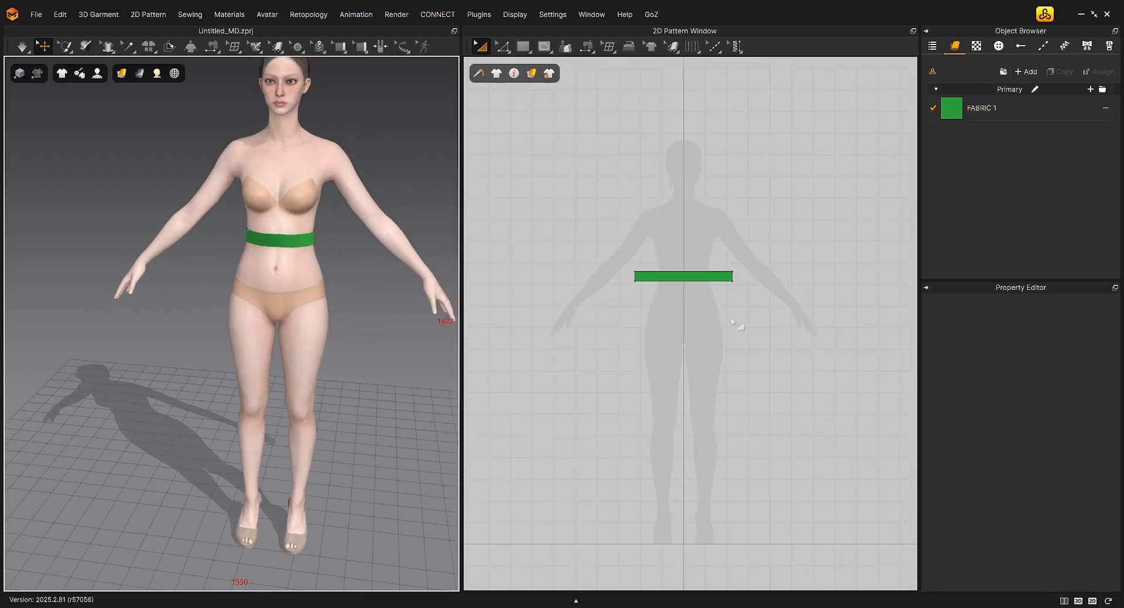
Freeze the waistband pattern on the avatar and deselect it
click(297, 239)
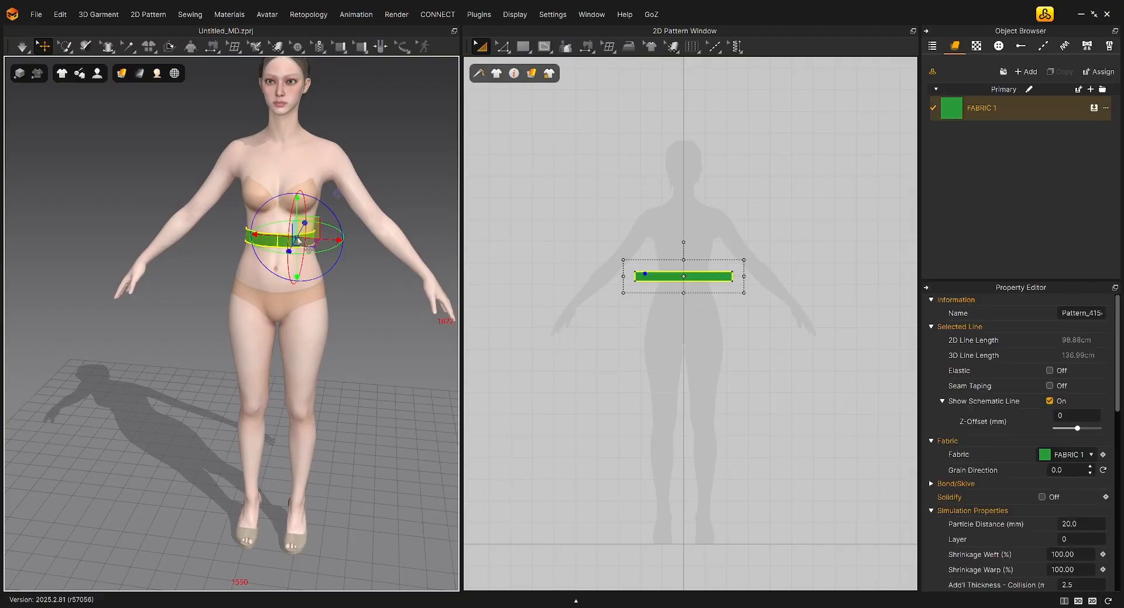
right_click(281, 241)
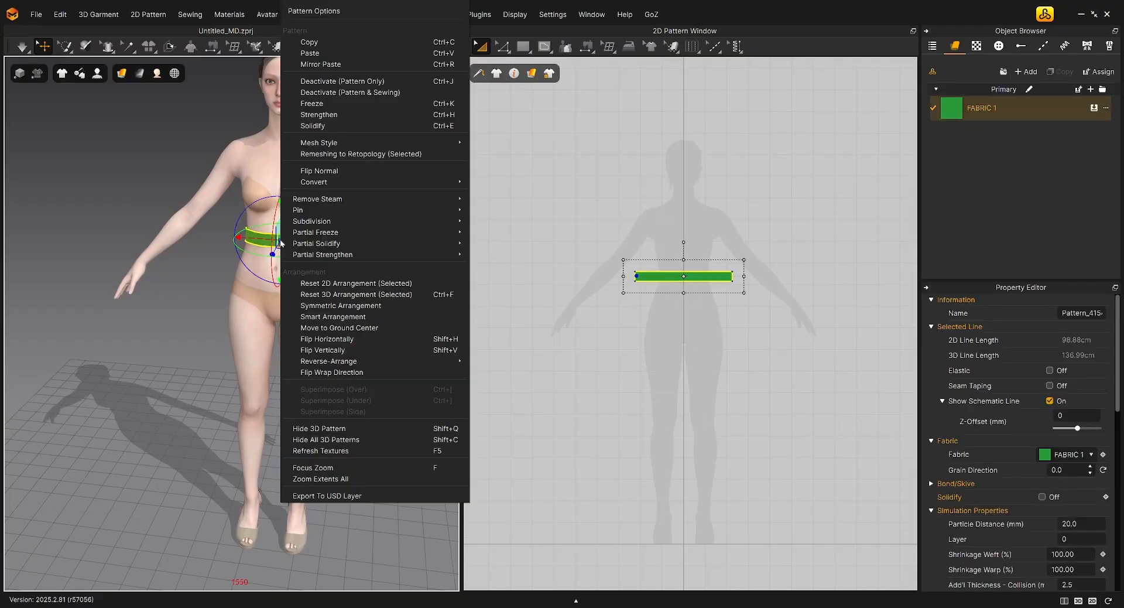
click(318, 106)
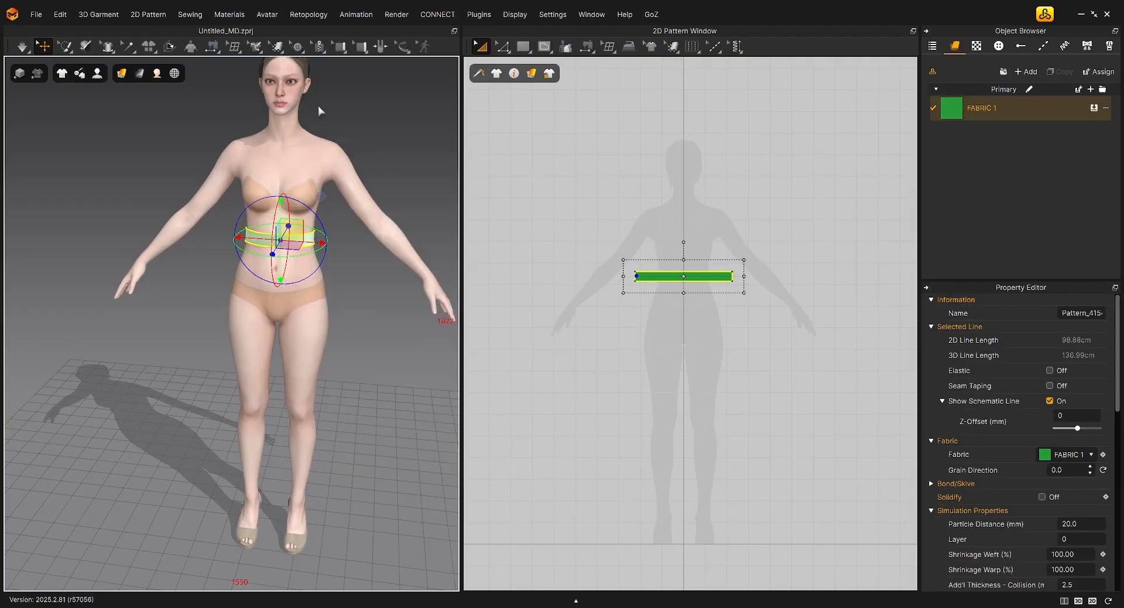
click(359, 314)
scroll(333, 293, down, 3)
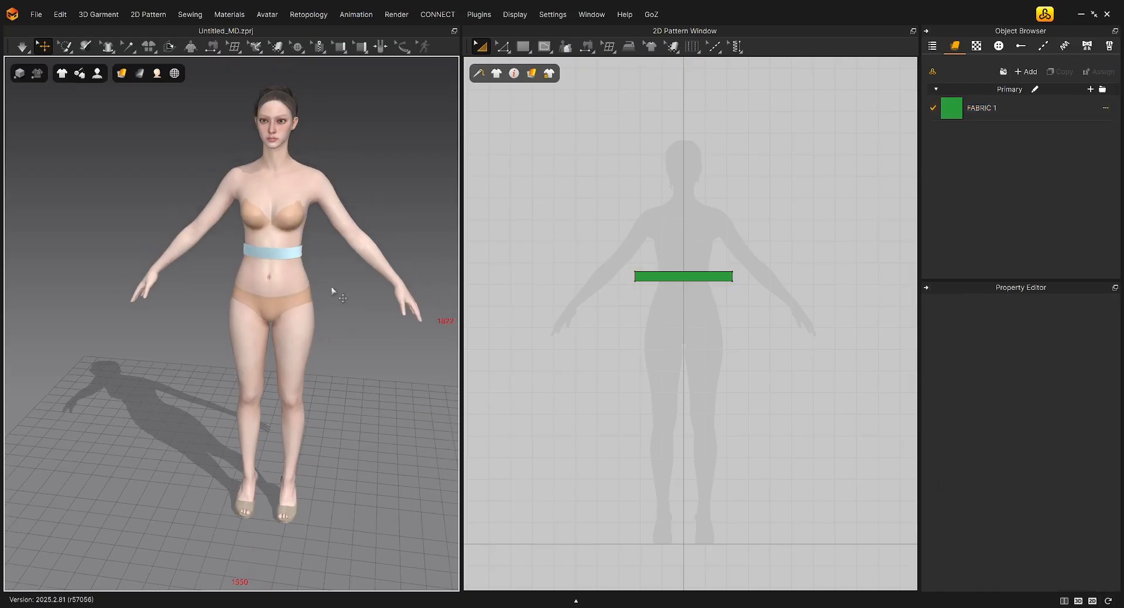
Draw a circular pattern about 404 cm in circumference with the Ellipse tool and centre it below the waistband in the 2D view
right_drag(313, 283, 310, 278)
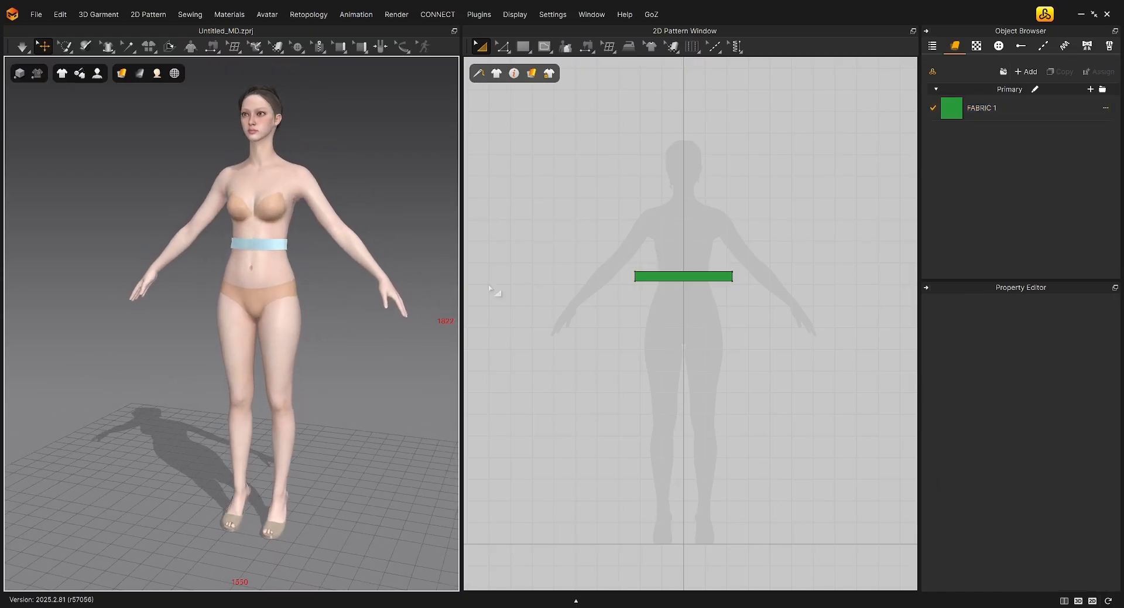
click(523, 48)
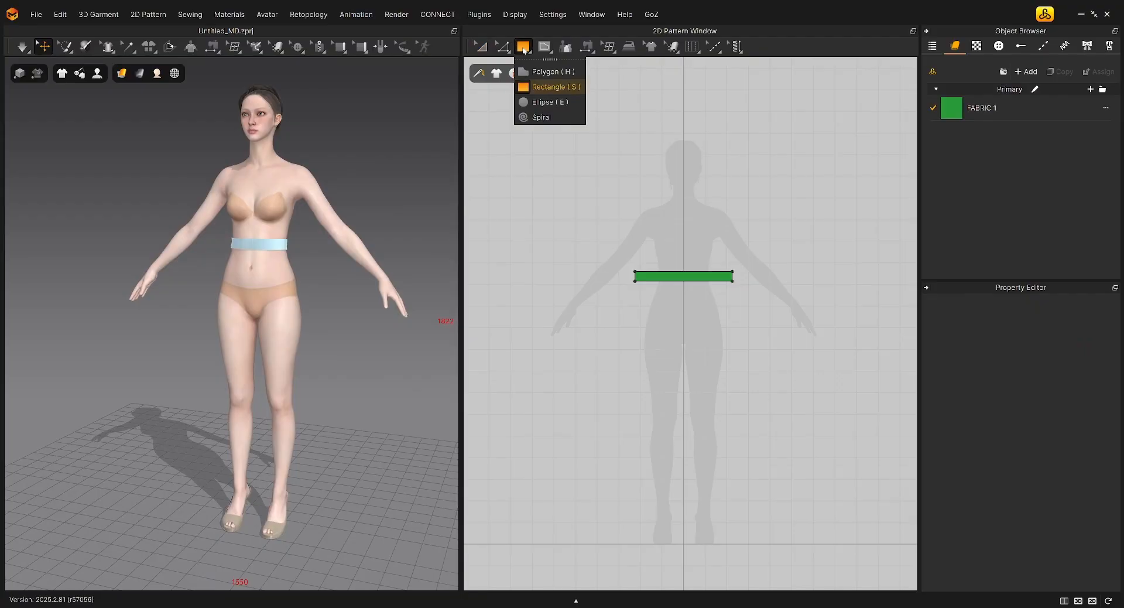
click(542, 103)
scroll(609, 260, down, 2)
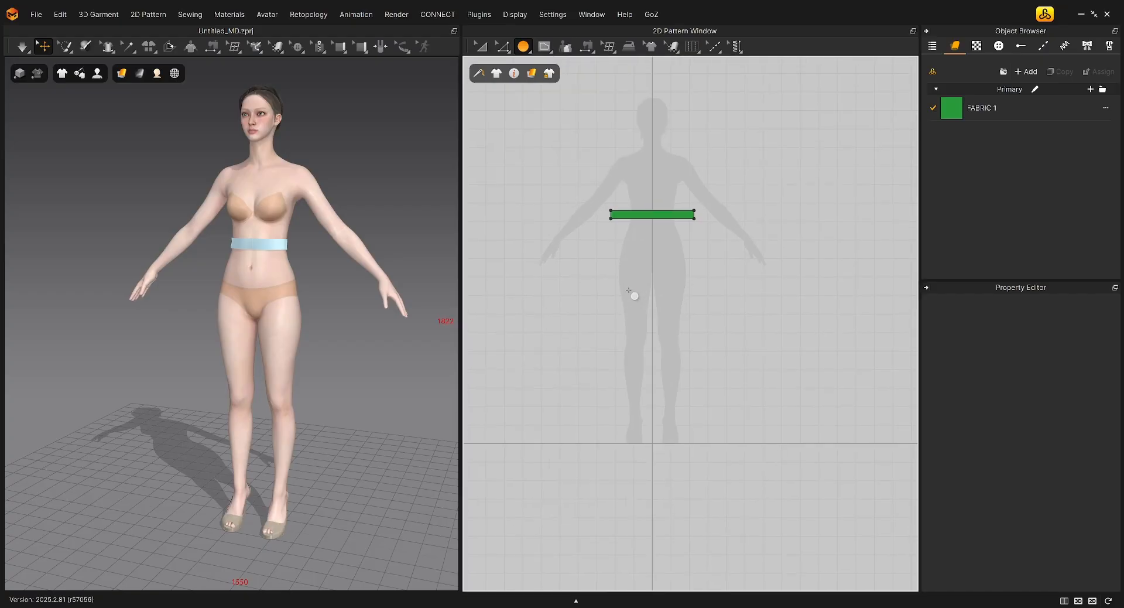
drag(628, 289, 867, 418)
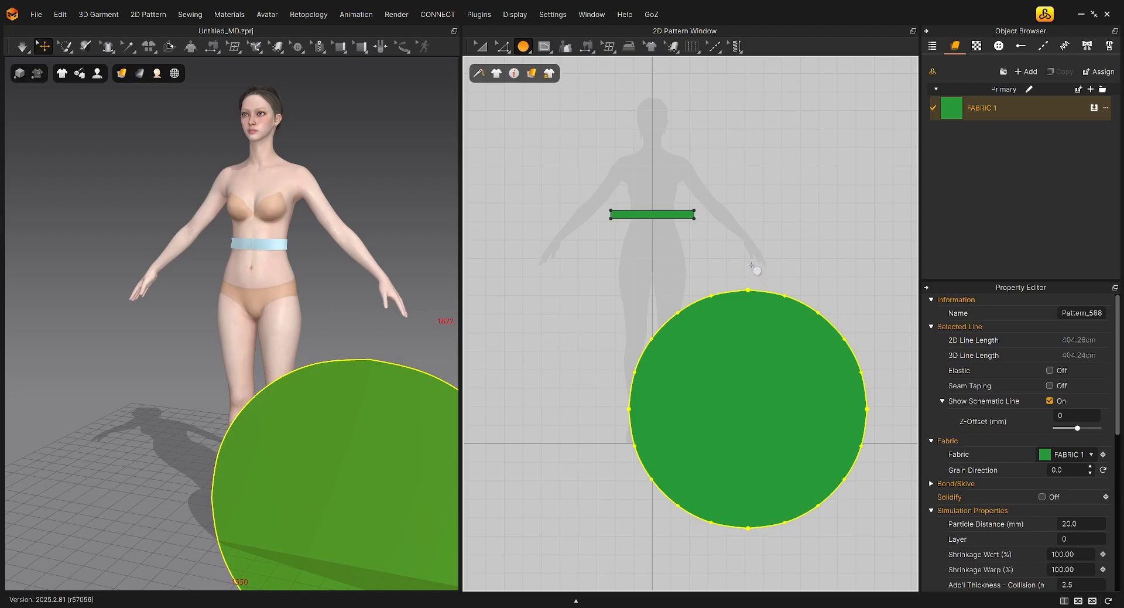
key(a)
drag(786, 347, 690, 293)
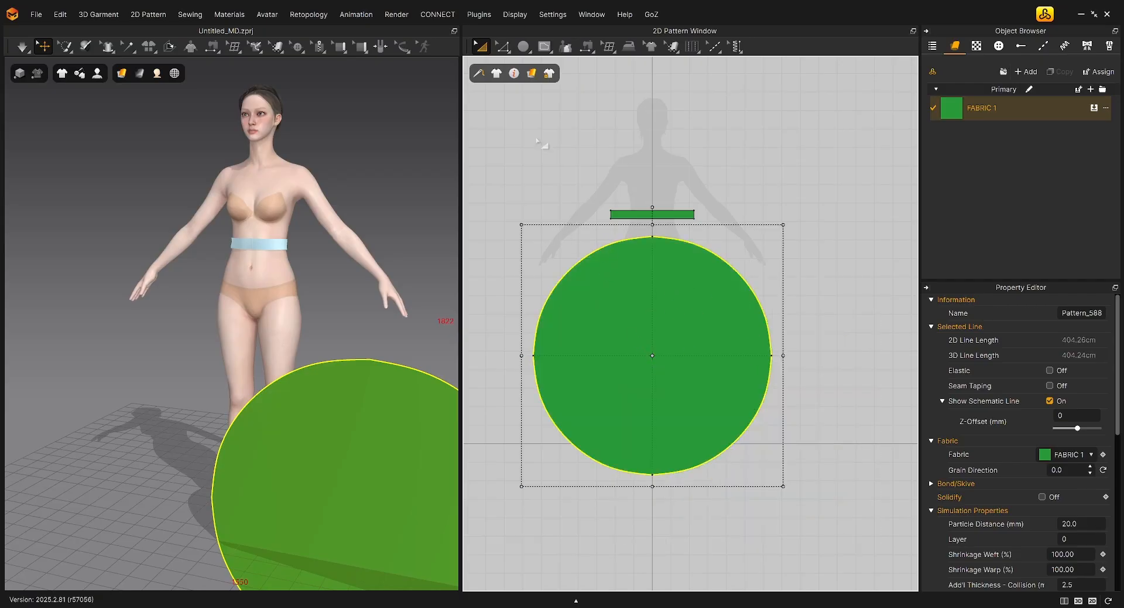
Offset the circle's entire outline inward as one internal line at a distance of 50 cm, keeping Extend and Maintain Curvature on
click(503, 47)
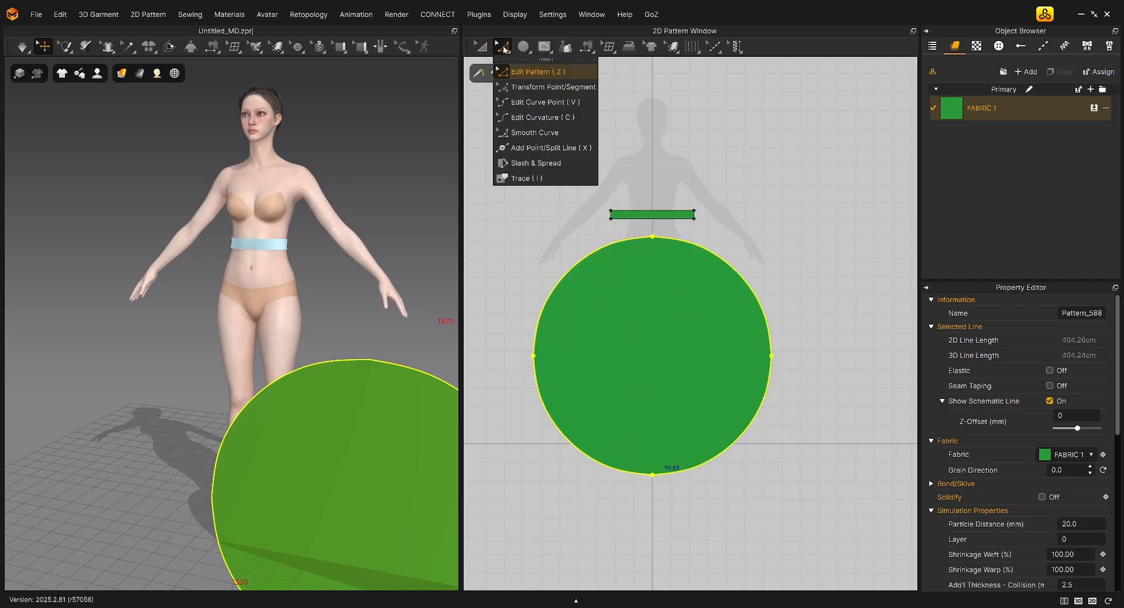
click(531, 72)
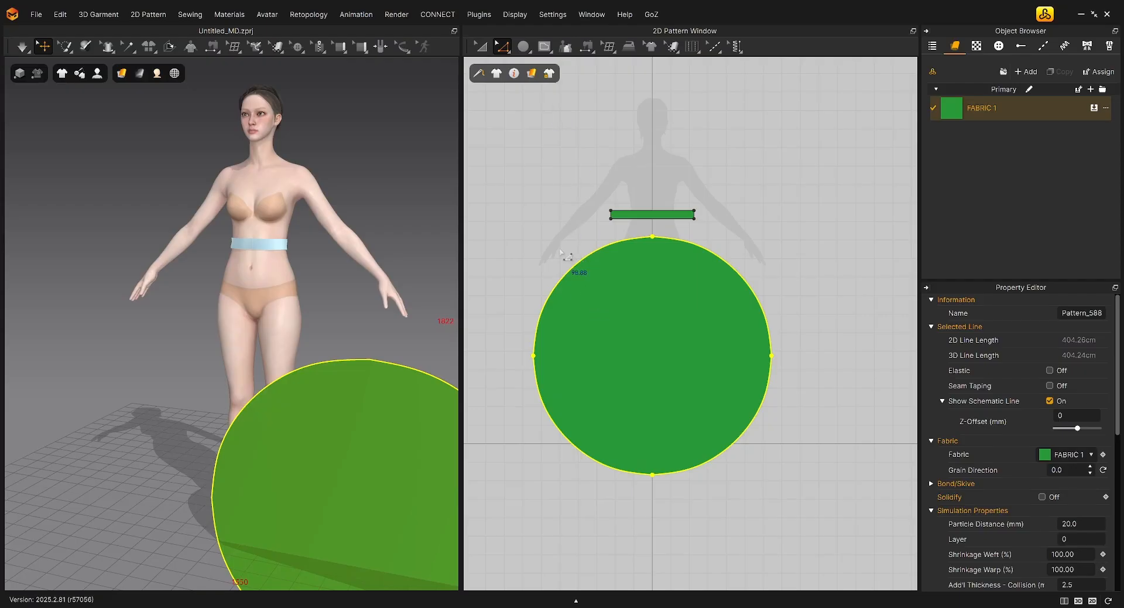
click(587, 269)
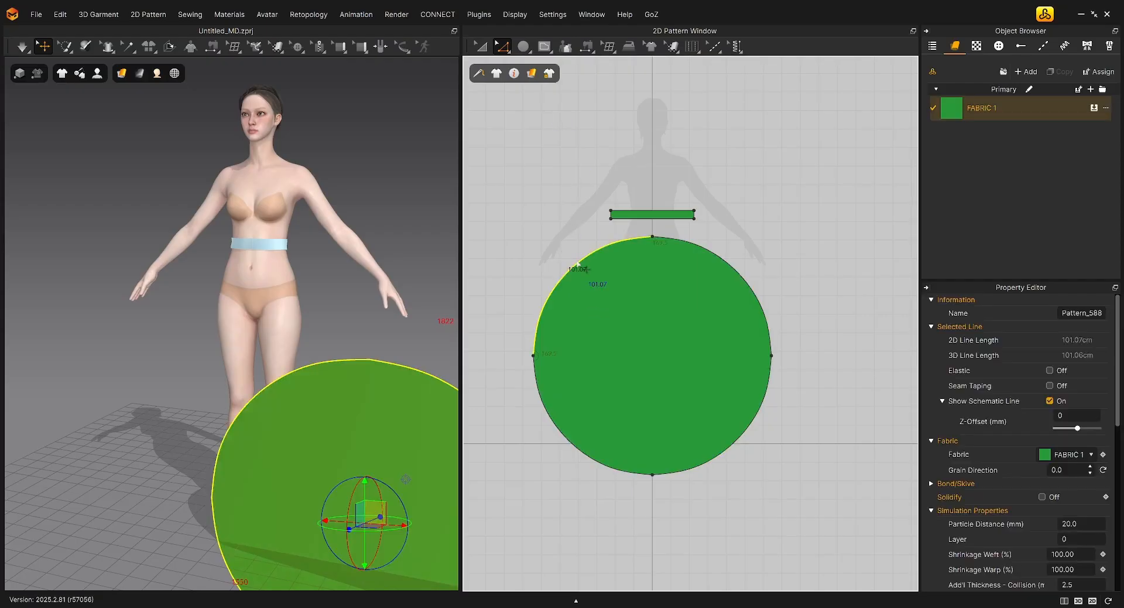
double_click(586, 269)
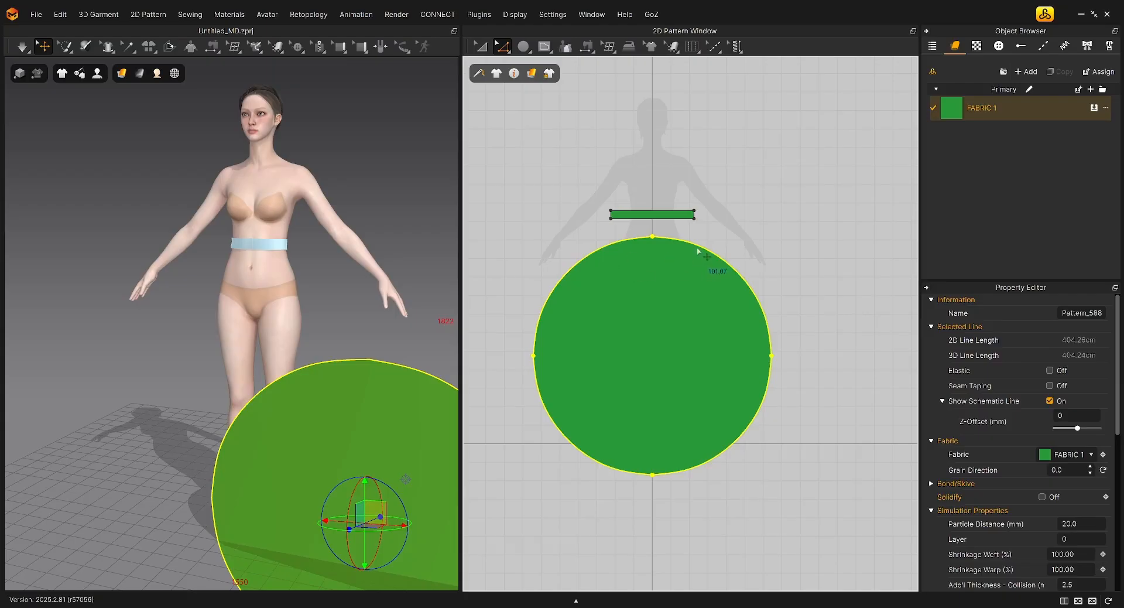
right_click(632, 241)
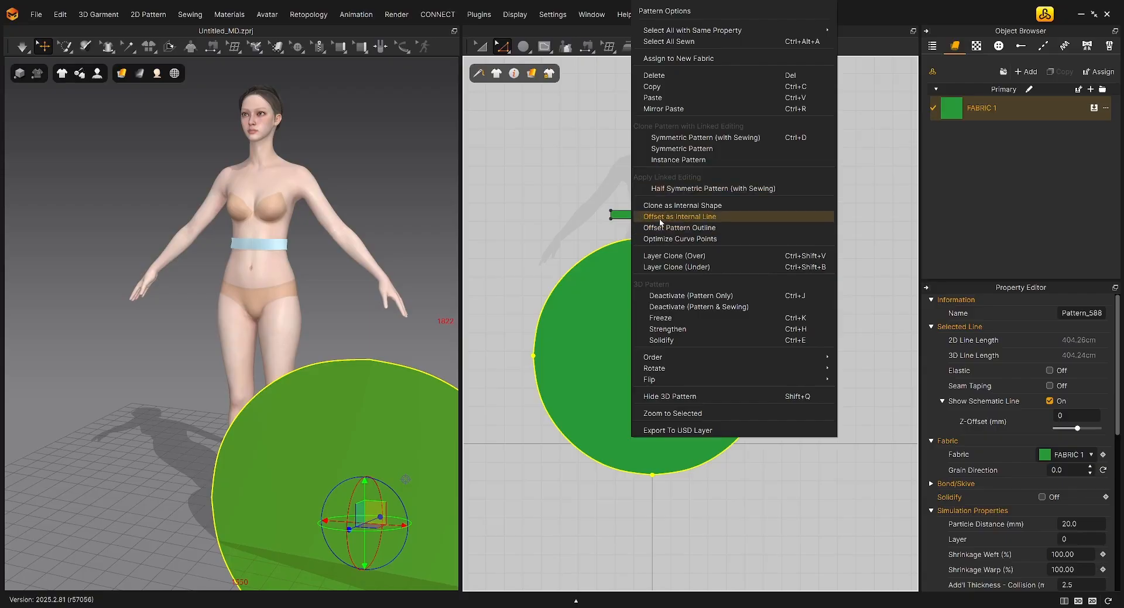
click(660, 221)
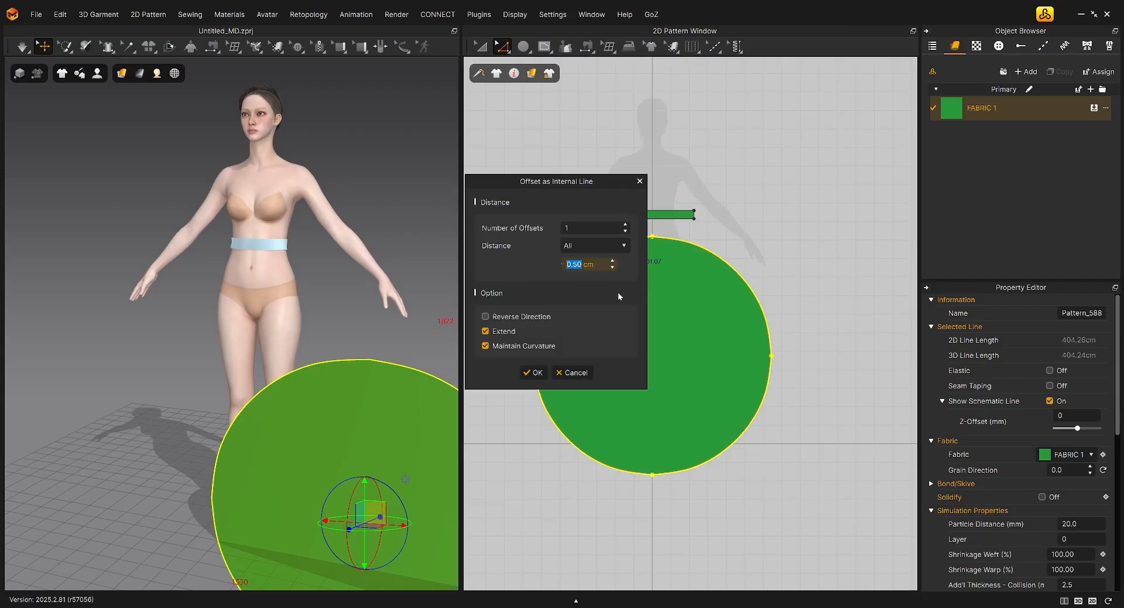
drag(547, 183, 467, 204)
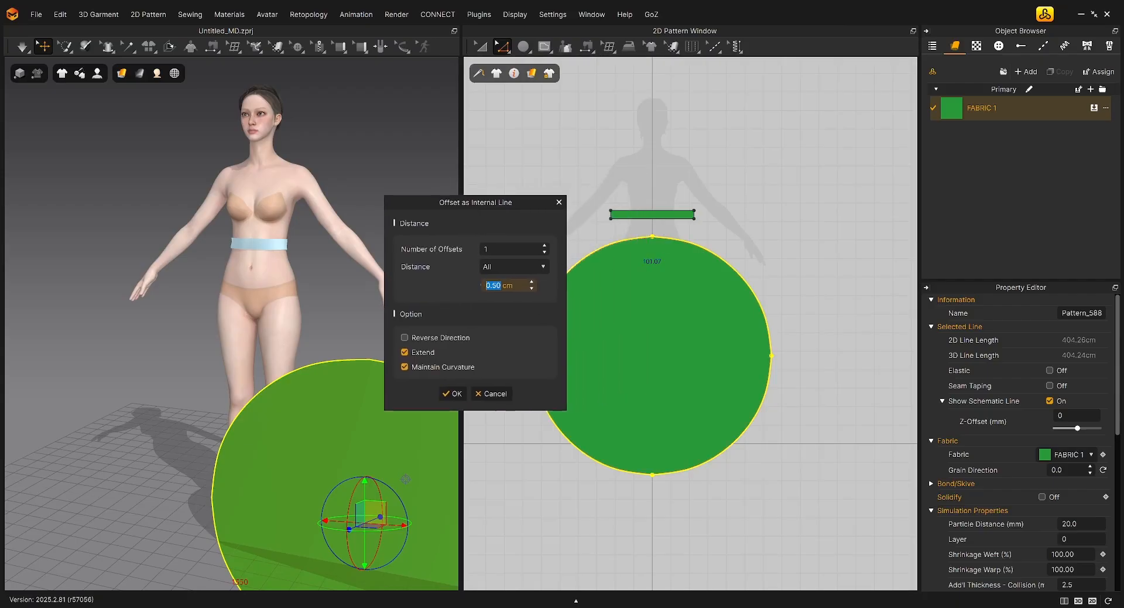
text(50)
click(453, 394)
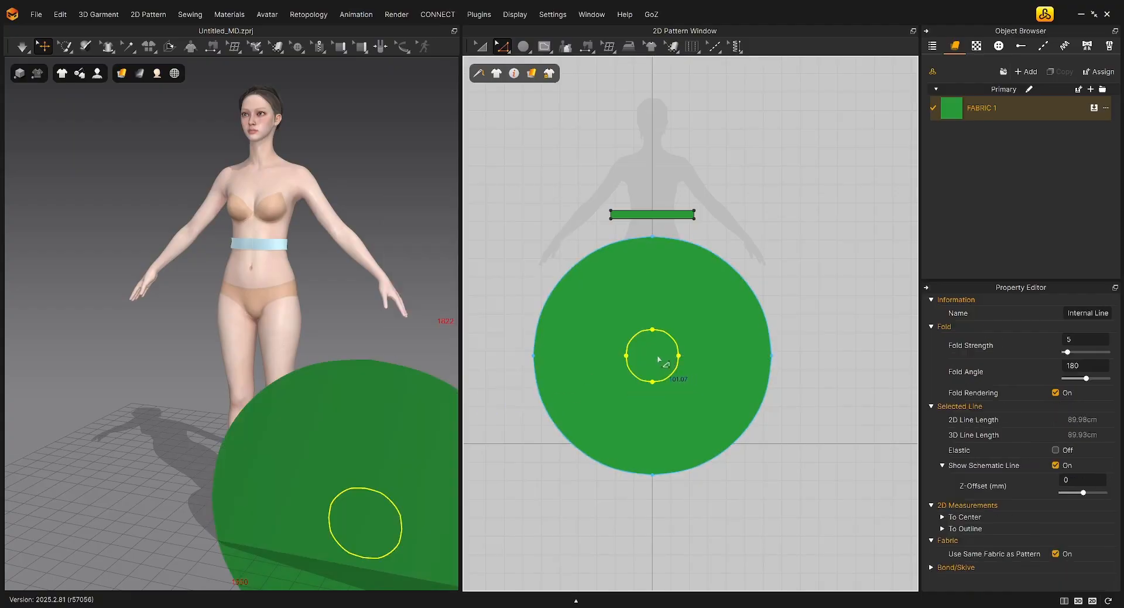
Cut the circular pattern along its inner circle and delete the separated centre disc to leave a waist hole
right_click(636, 338)
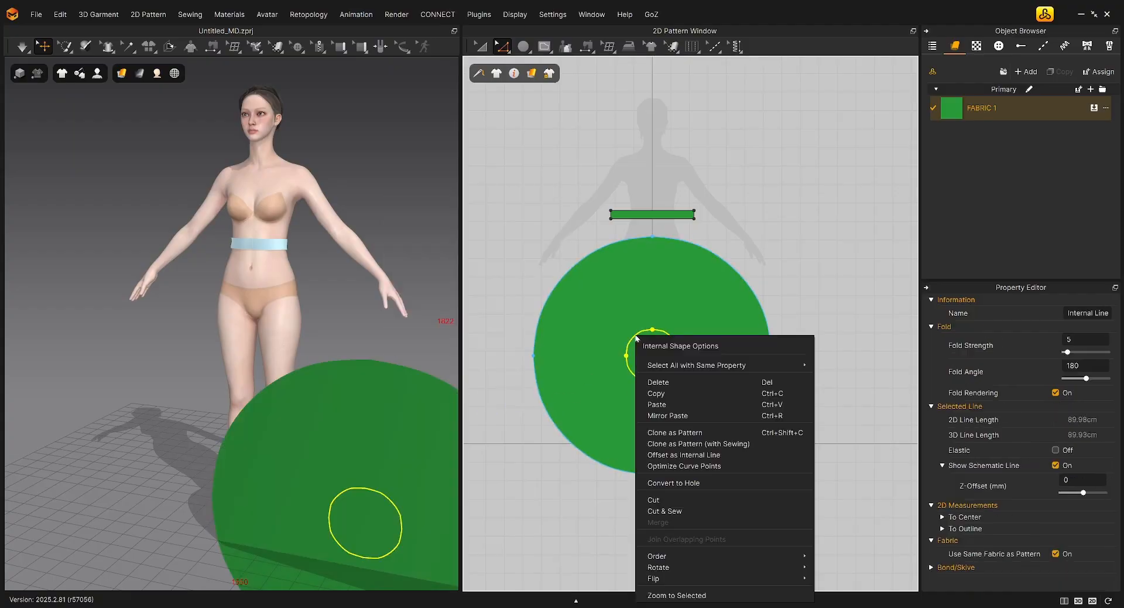
click(666, 499)
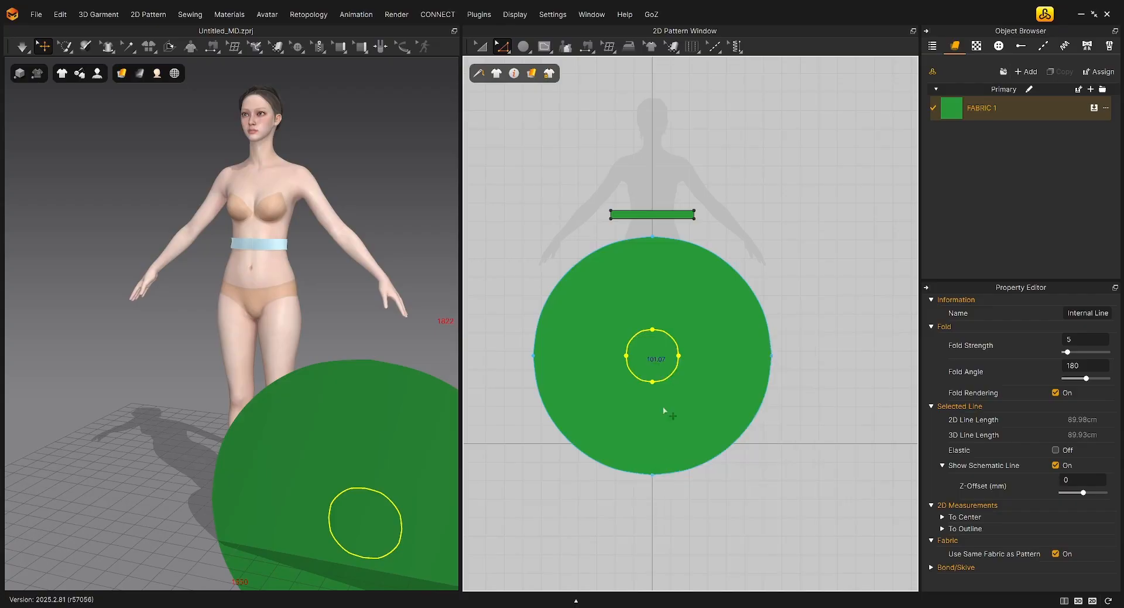
click(480, 46)
click(666, 360)
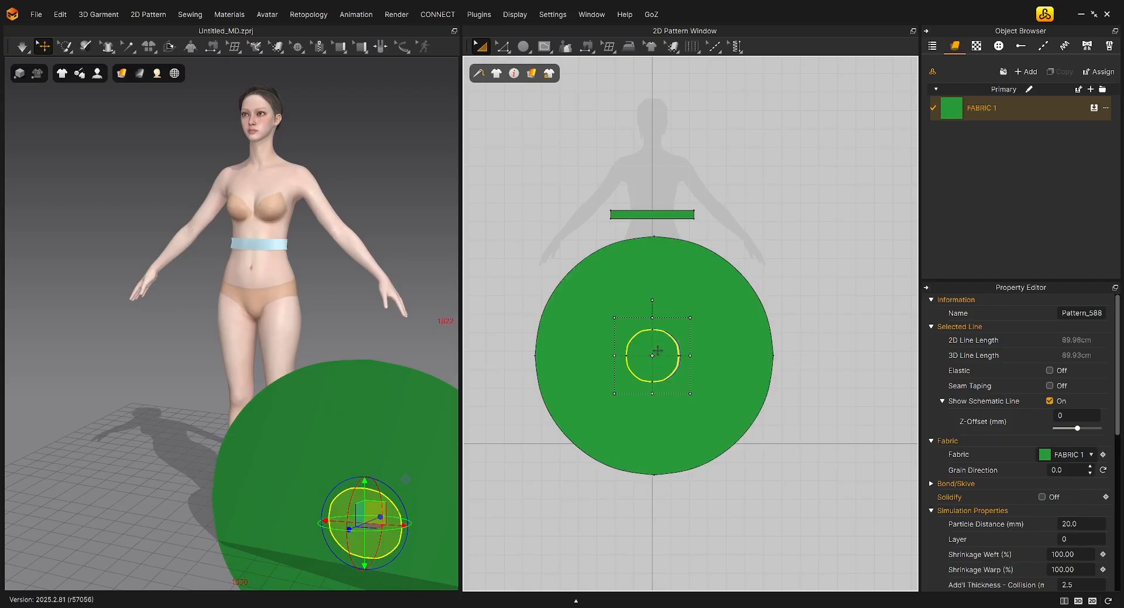
drag(659, 348, 542, 246)
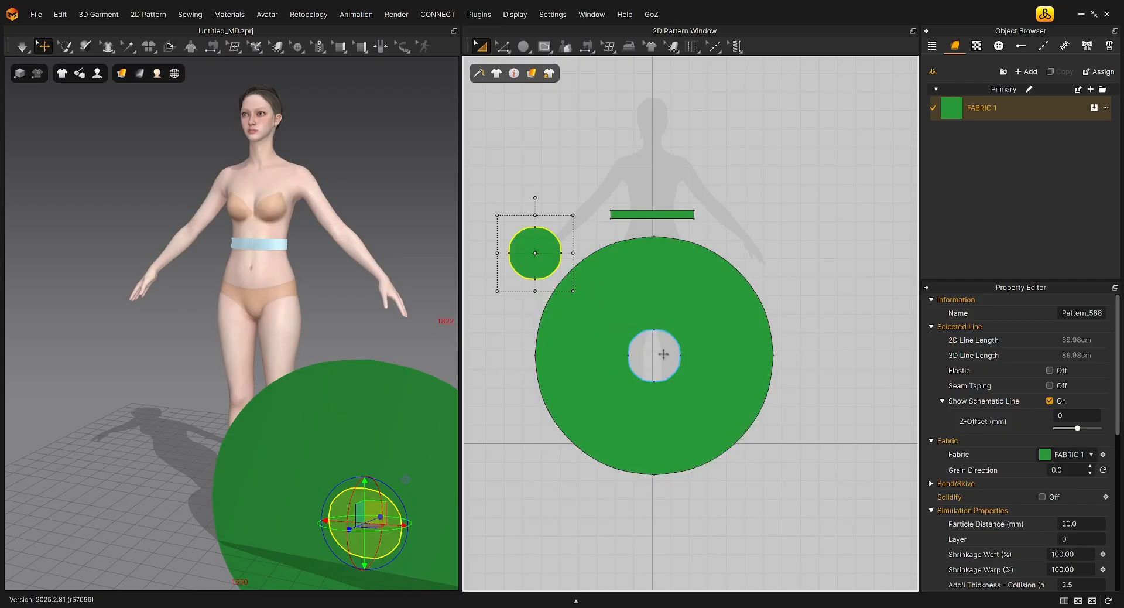
key(Delete)
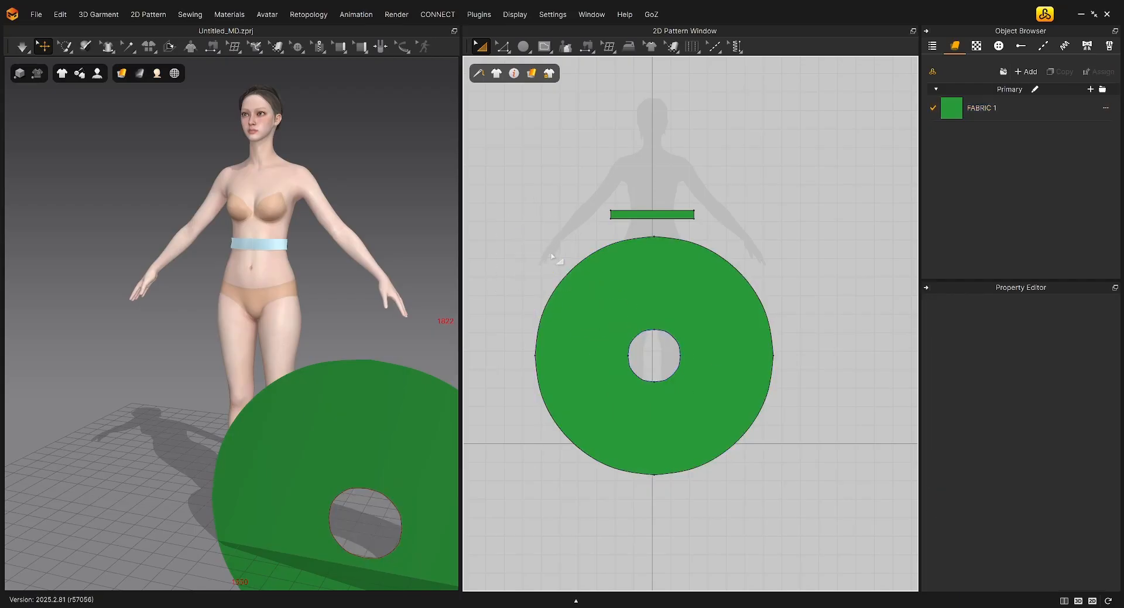
Rotate the ring pattern in the 3D view until it lies horizontally, and move it closer to the avatar
click(643, 306)
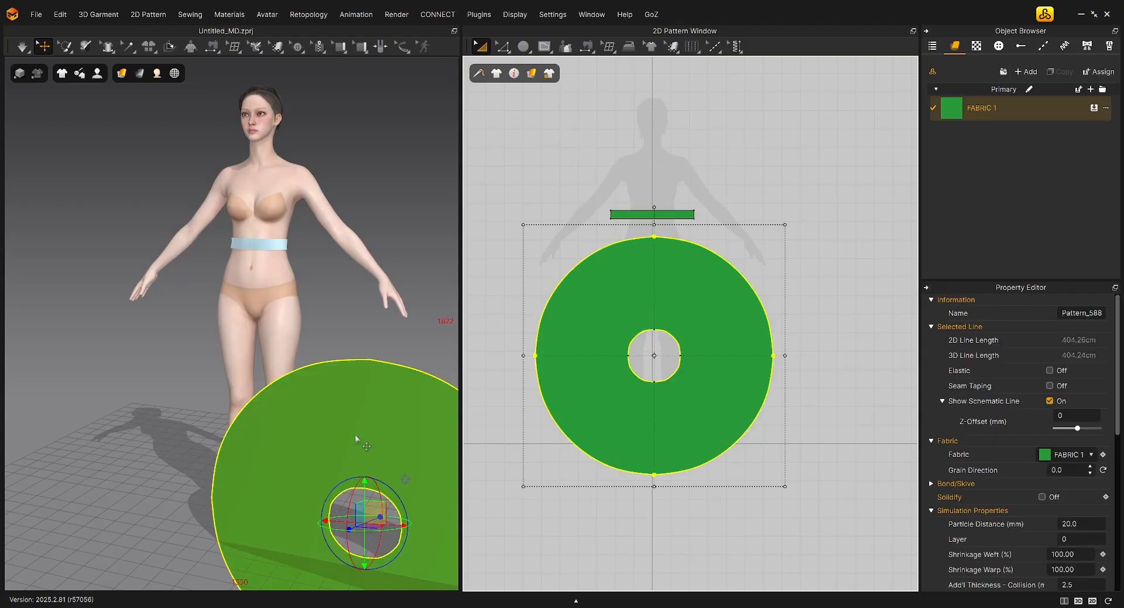
click(376, 419)
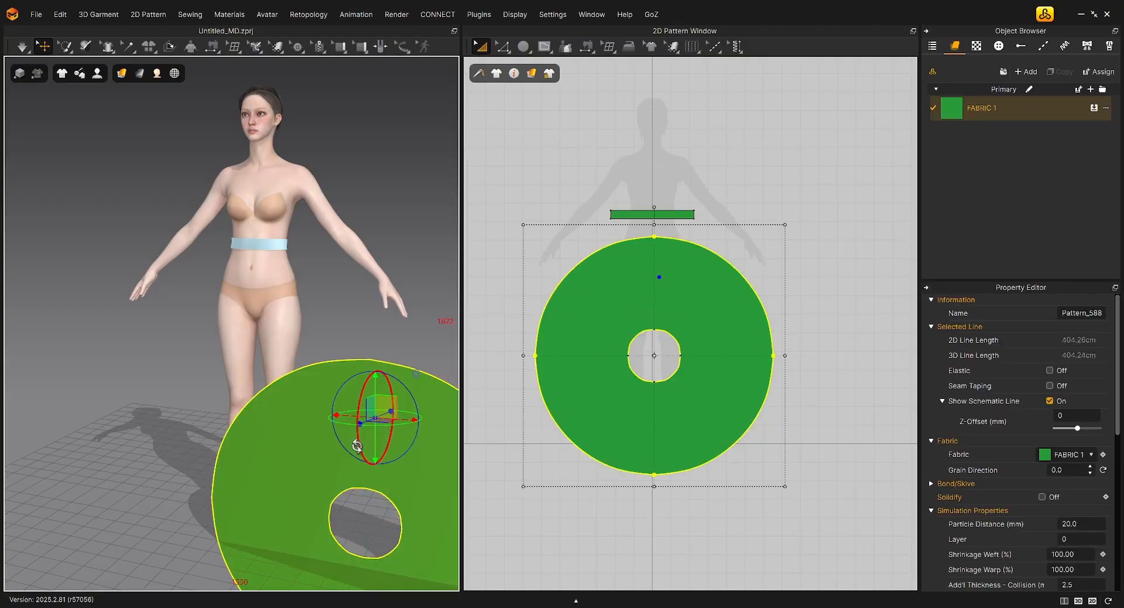
right_drag(361, 442, 367, 355)
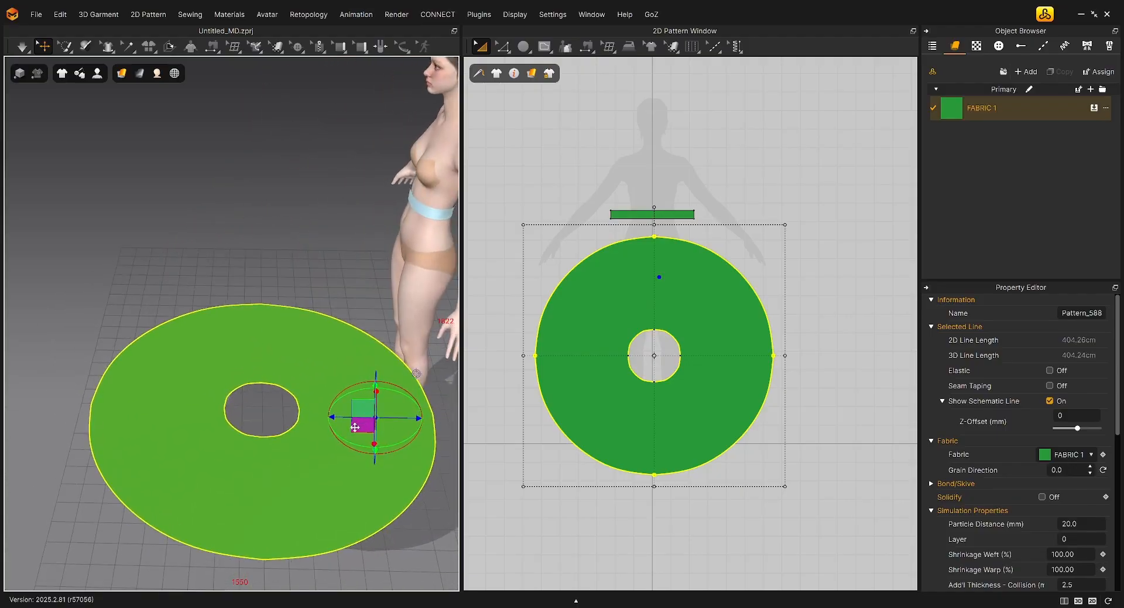
right_drag(355, 427, 428, 316)
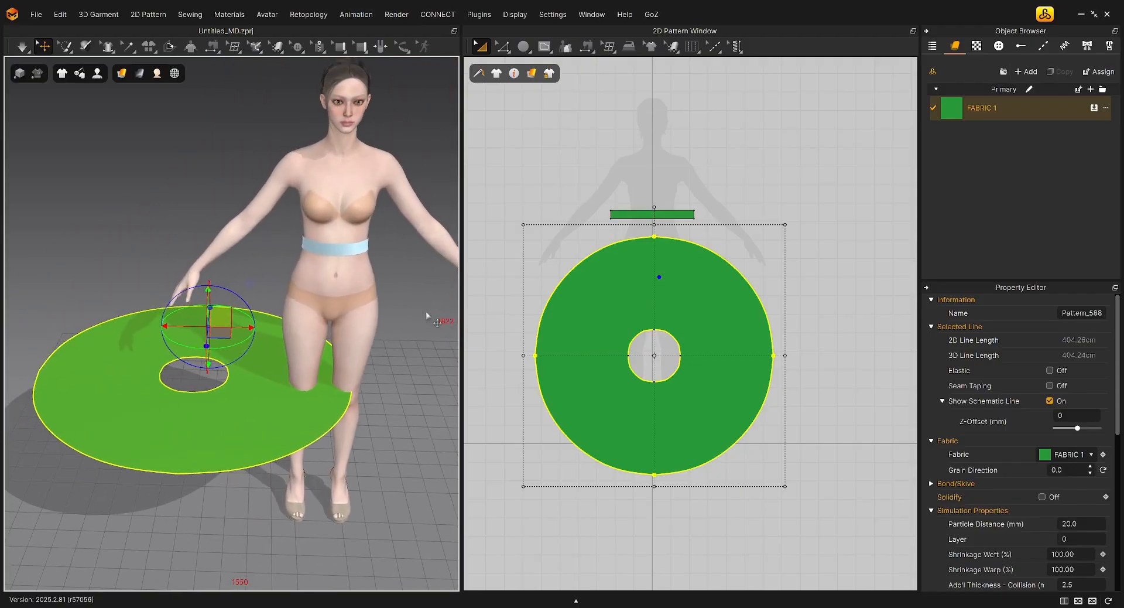
Raise the horizontal ring around the avatar's waist, centring its hole on the body just below the waistband
drag(227, 309, 349, 204)
right_drag(369, 313, 316, 304)
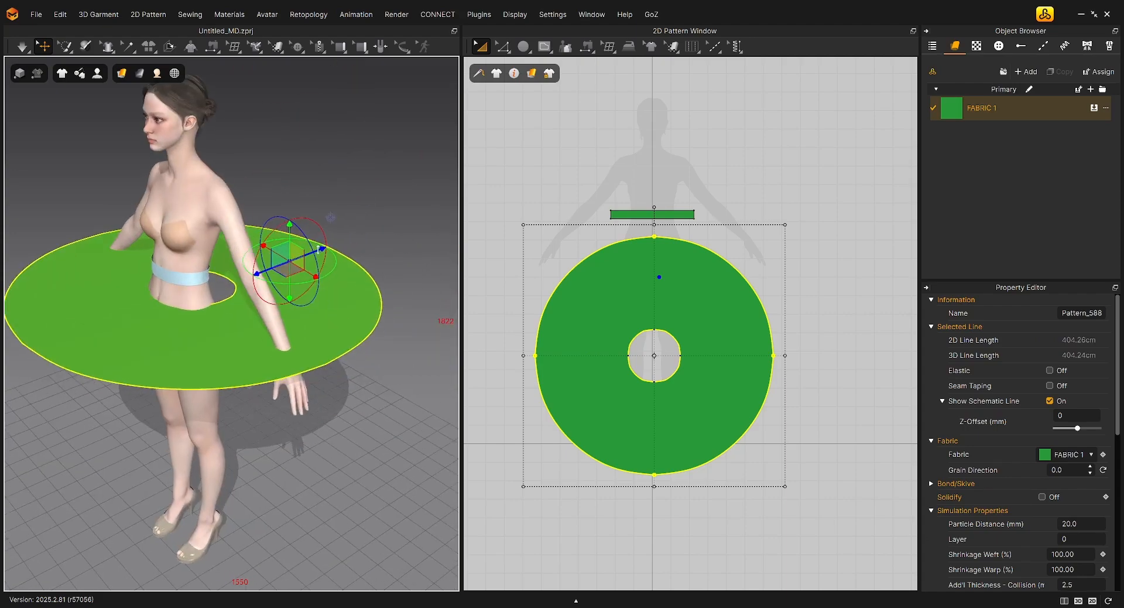
right_drag(303, 253, 292, 238)
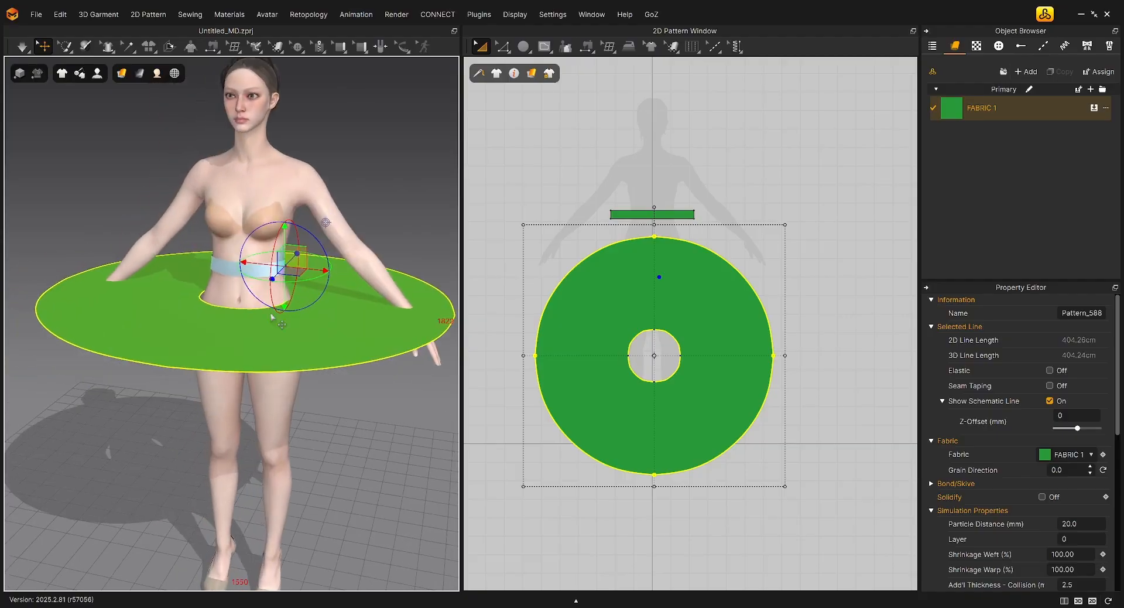
drag(284, 233, 284, 223)
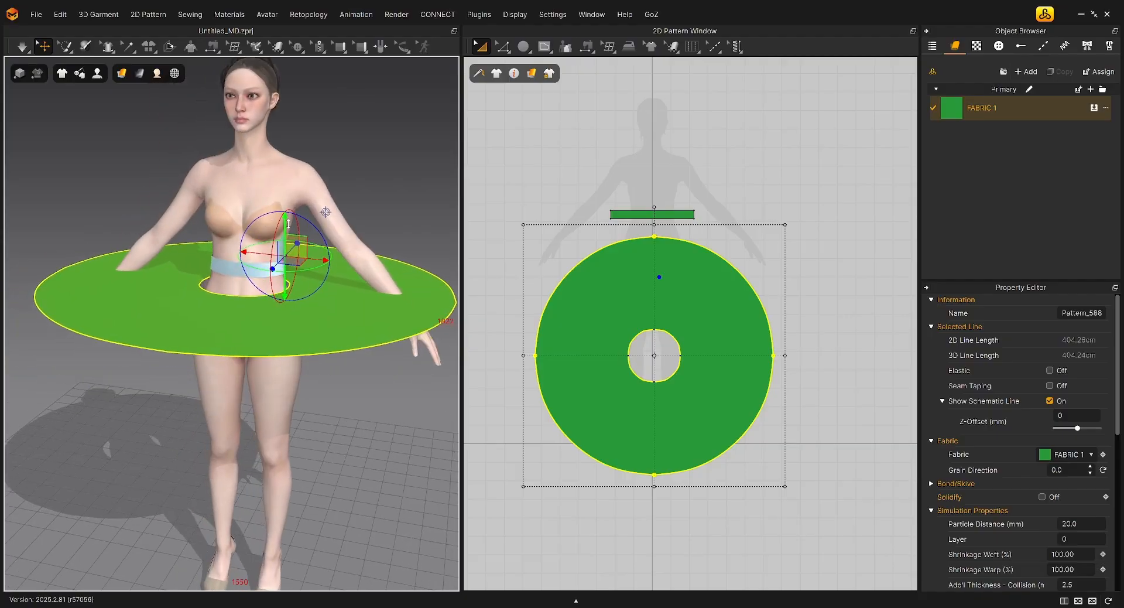
right_drag(446, 307, 353, 417)
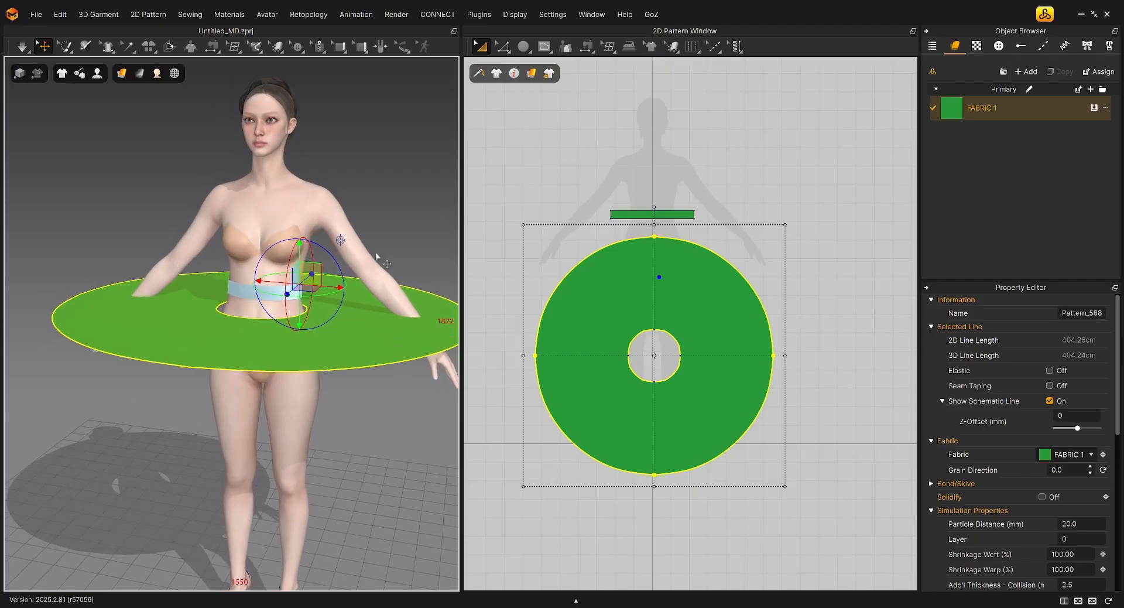
Free-sew the waistband's full lower edge to the entire inner circle of the ring pattern
mouse_move(590, 52)
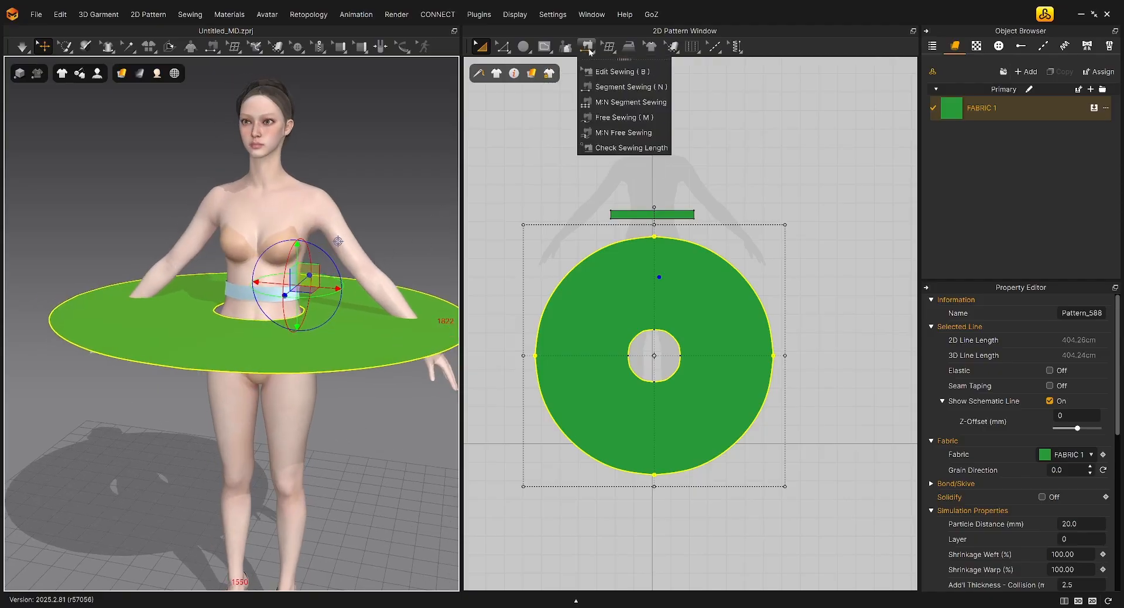
click(627, 118)
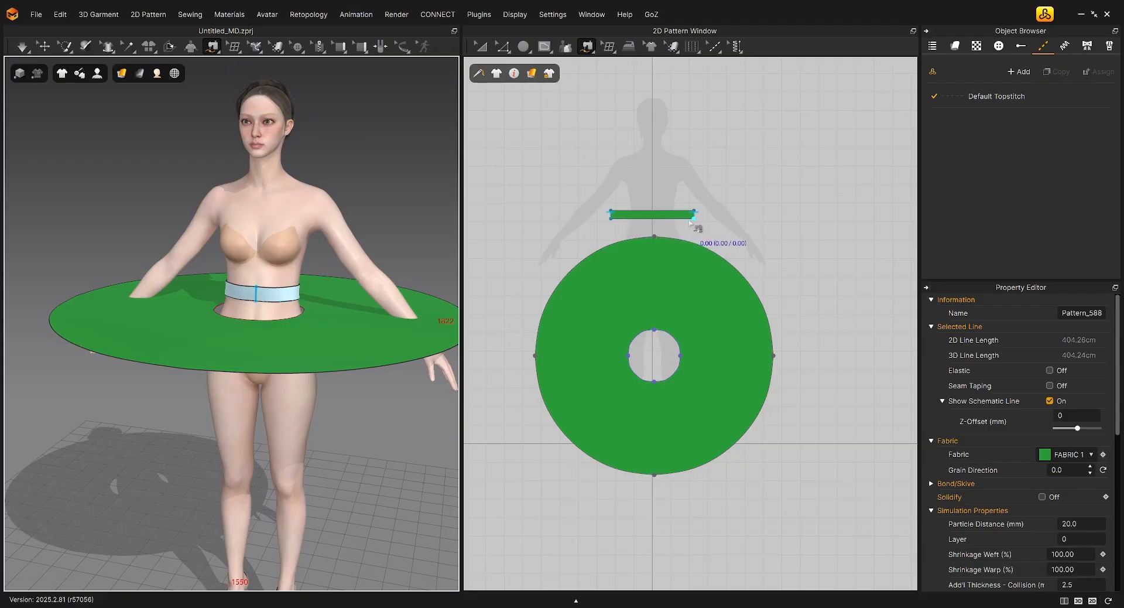
click(612, 219)
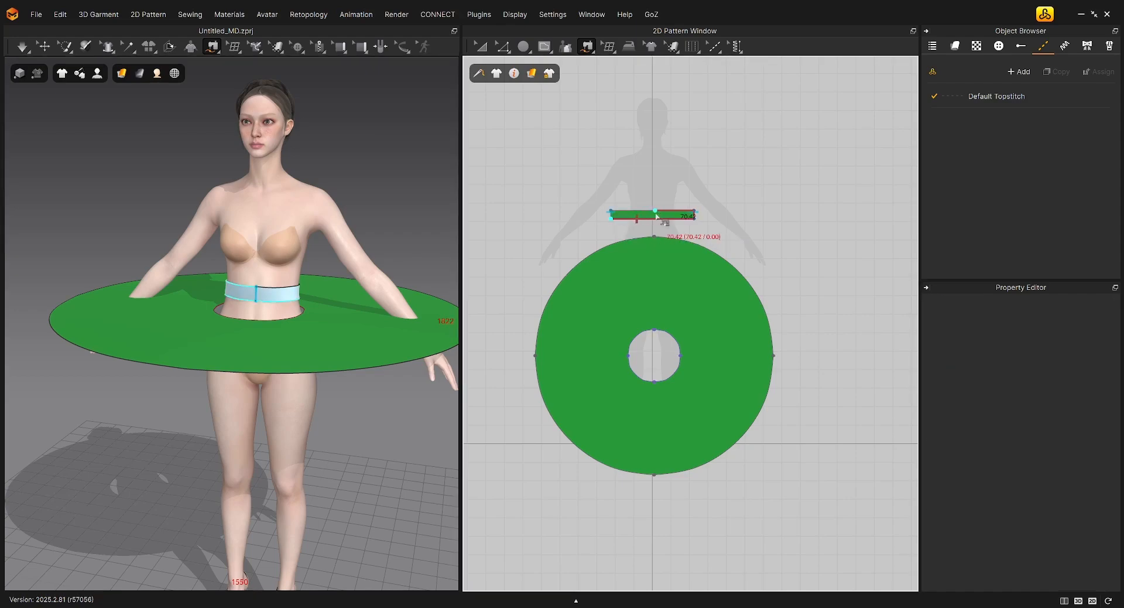
click(695, 219)
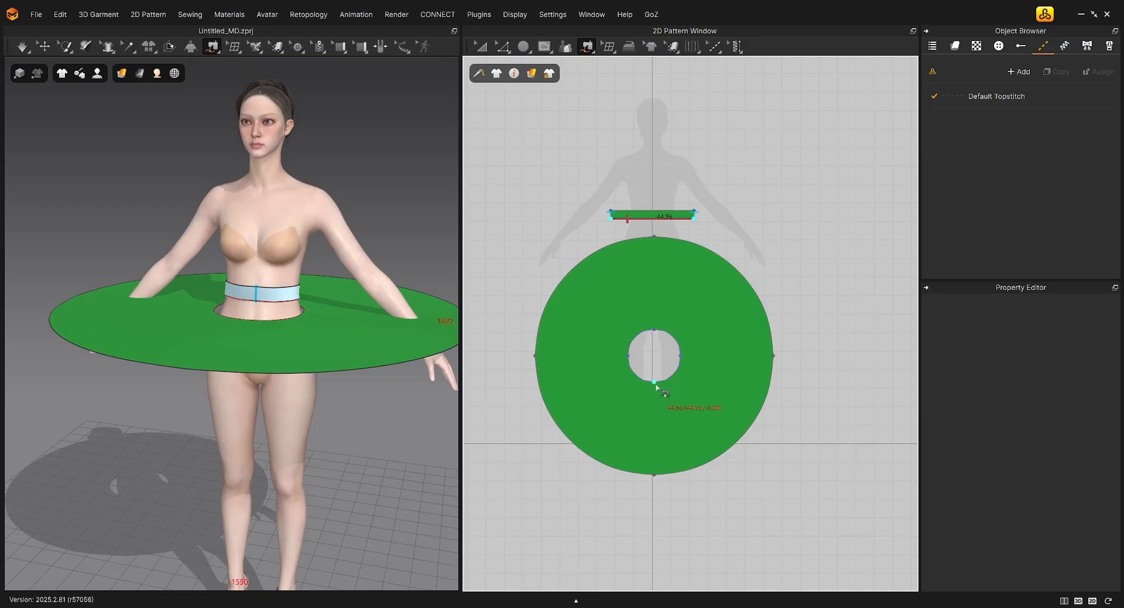
click(655, 383)
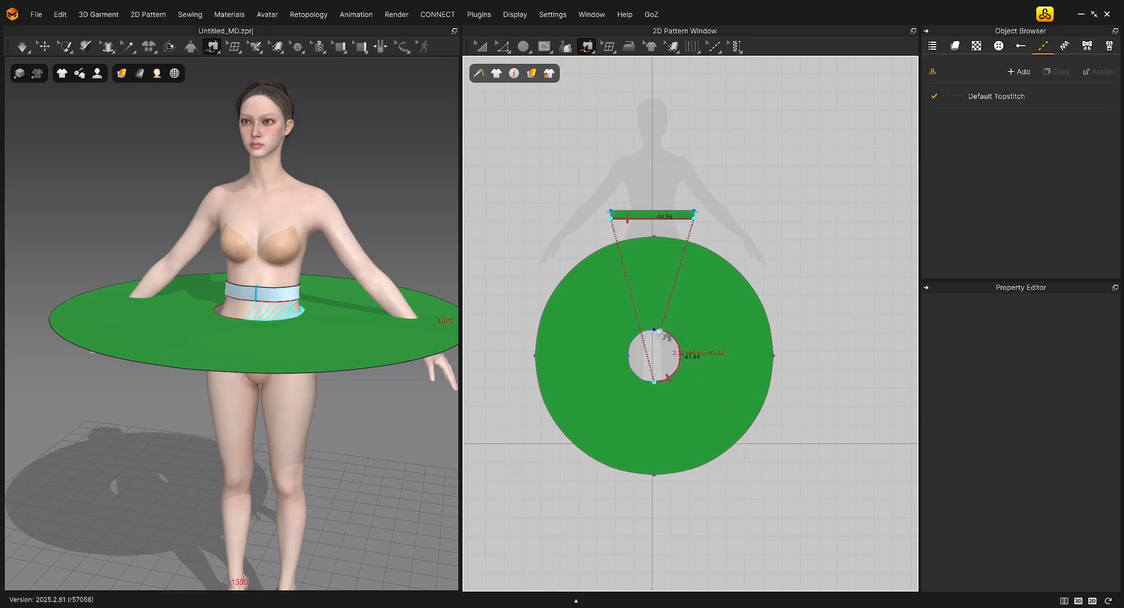
click(655, 383)
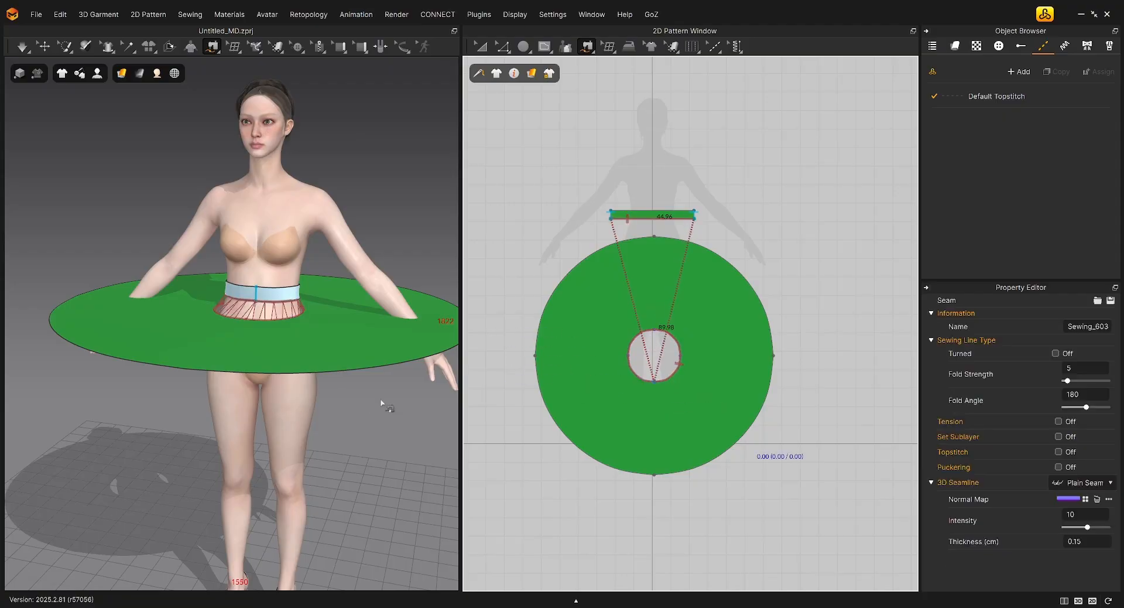
click(480, 47)
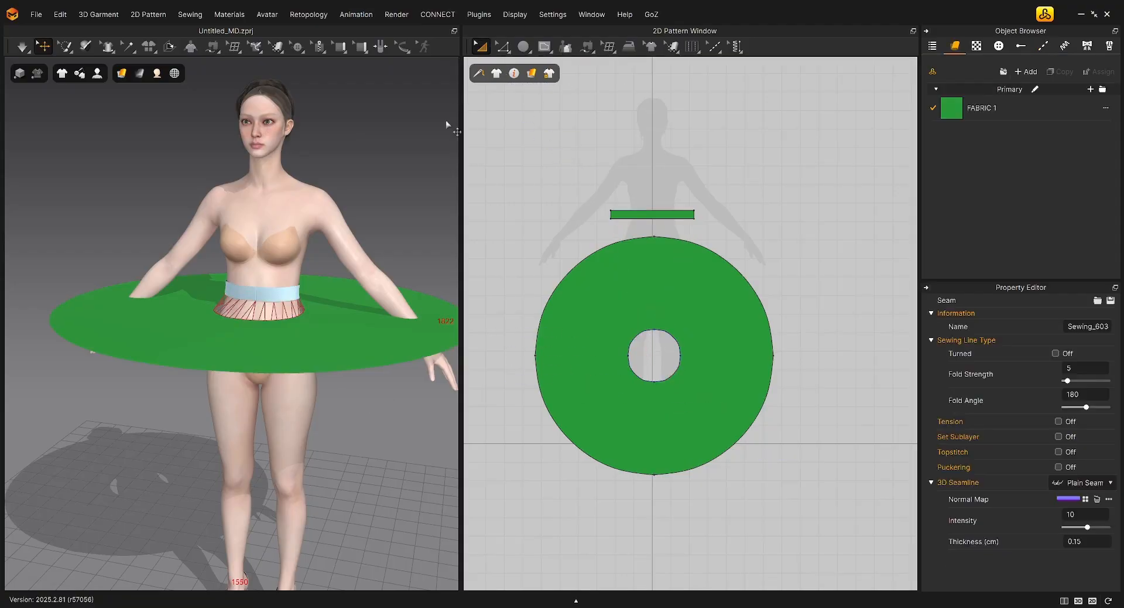
Simulate the sewn ring so it drapes as a skirt, and pull its fabric down off both of the avatar's hands
middle_drag(381, 380, 380, 351)
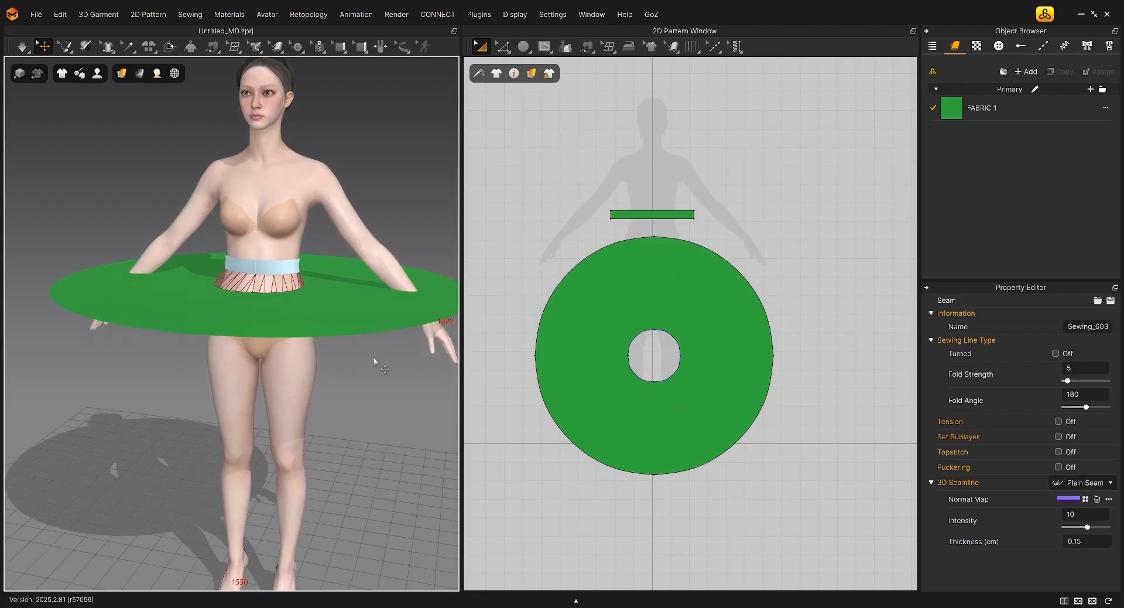
key(space)
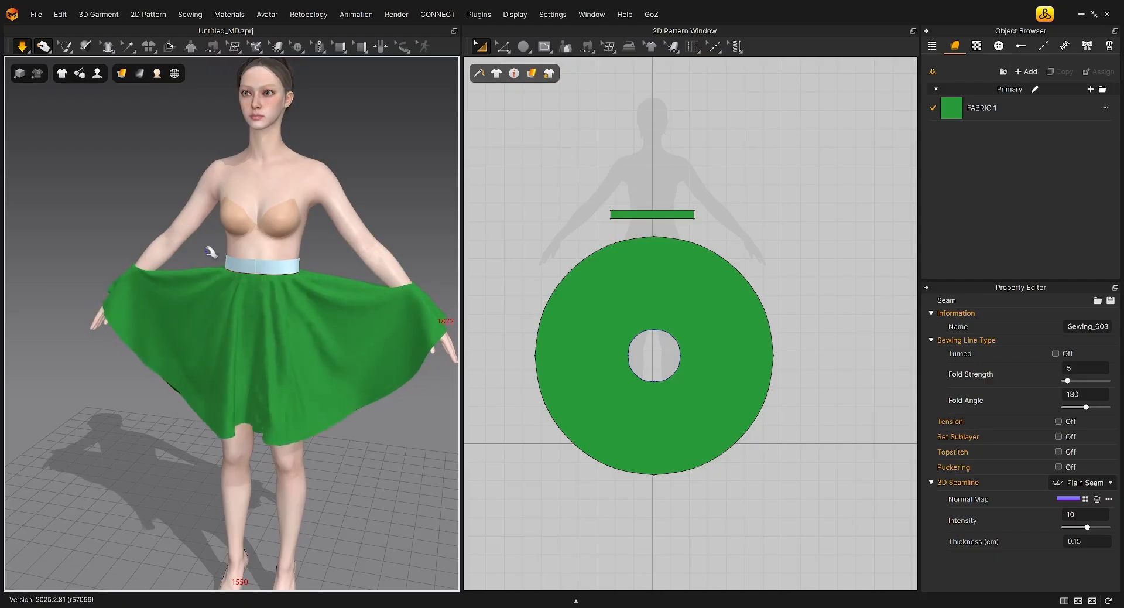
click(23, 52)
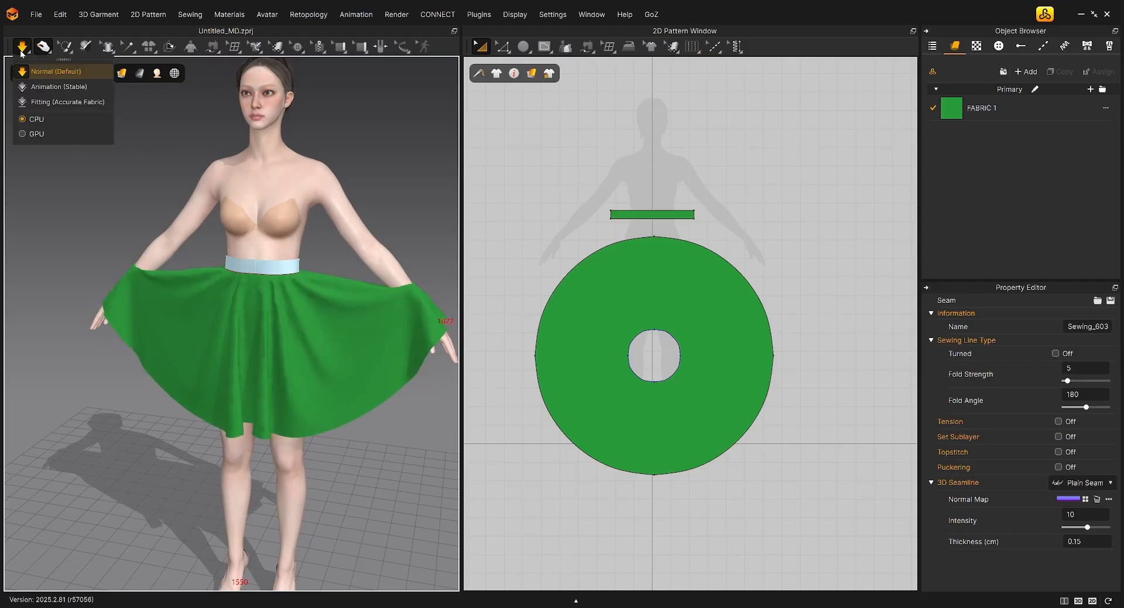
drag(187, 359, 205, 376)
drag(429, 304, 356, 412)
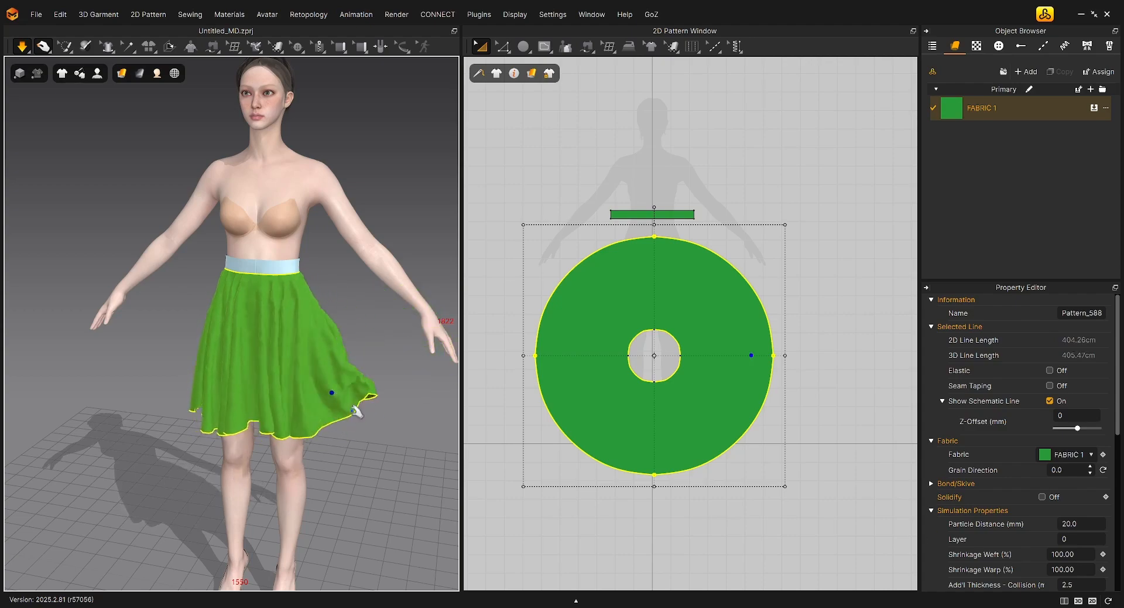
click(364, 356)
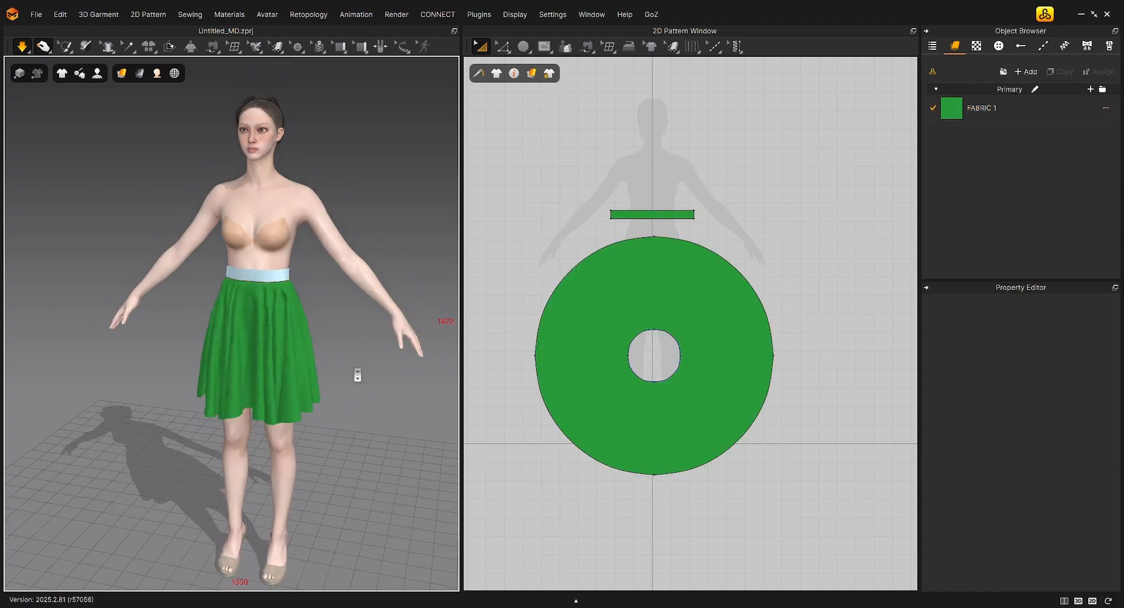
mouse_move(358, 375)
right_down()
mouse_move(281, 374)
mouse_move(352, 364)
right_up()
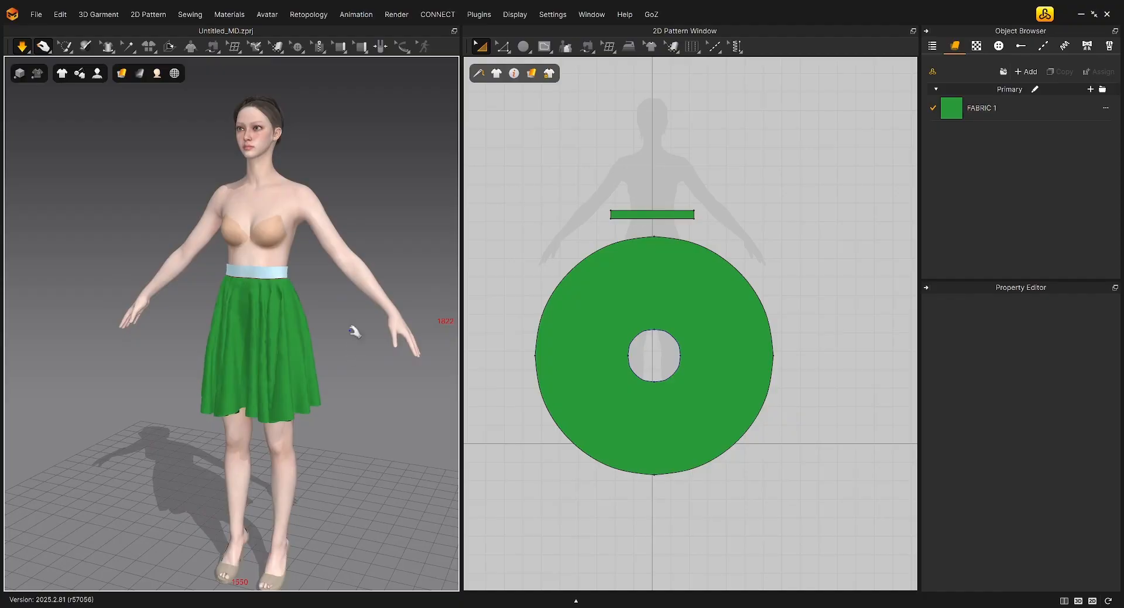
Duplicate the fabric FABRIC 1 and rename the original fabric as Skirt
click(978, 110)
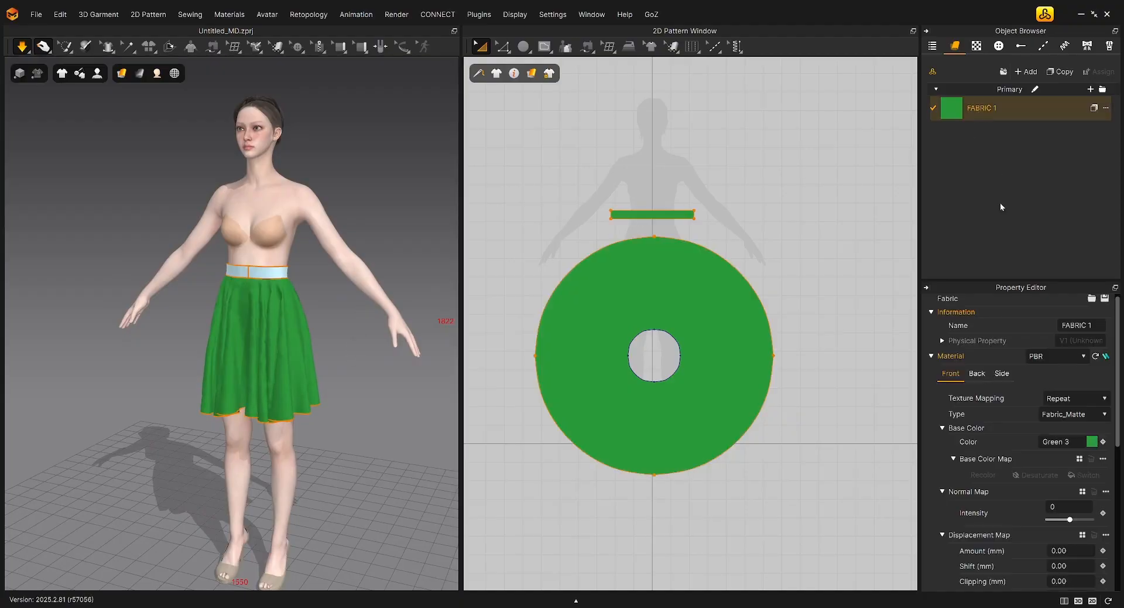
click(1064, 72)
double_click(990, 108)
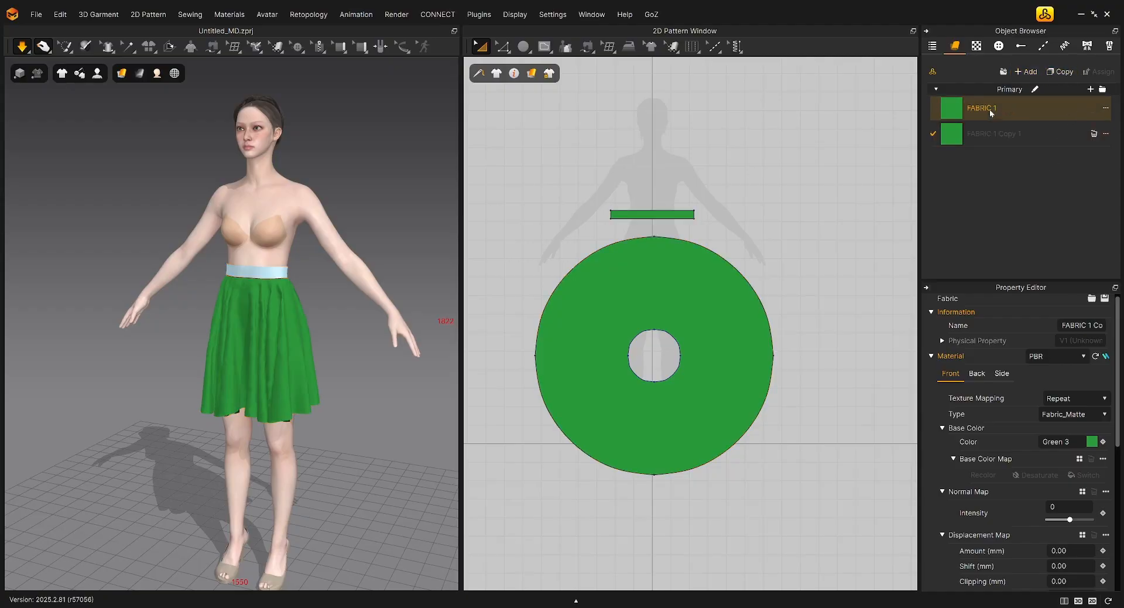
text(Skirt)
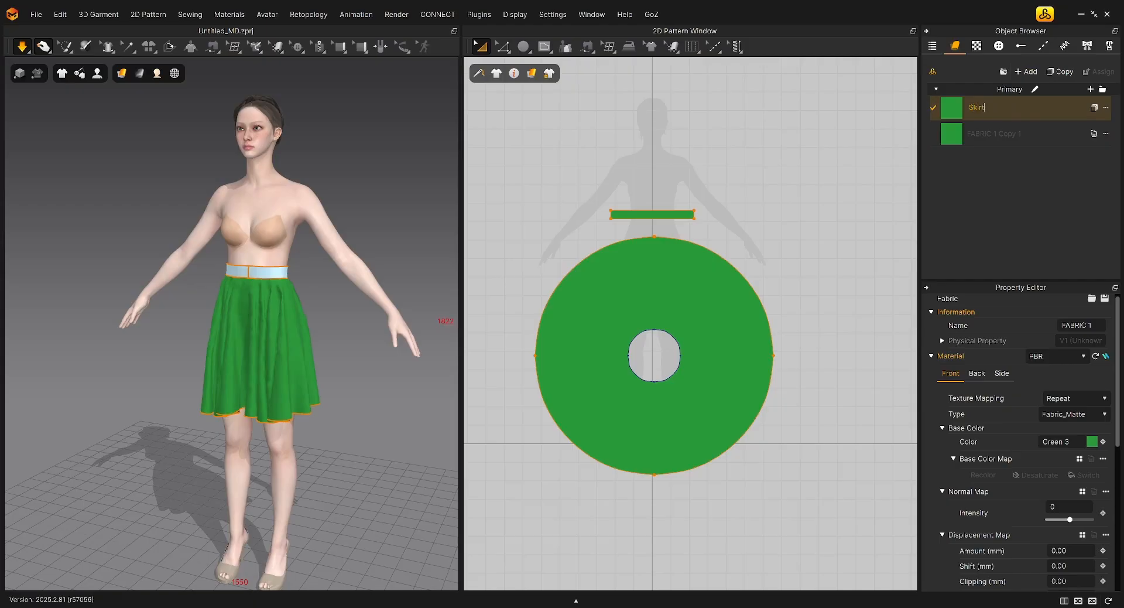
Rename the copied fabric as Belt
double_click(997, 133)
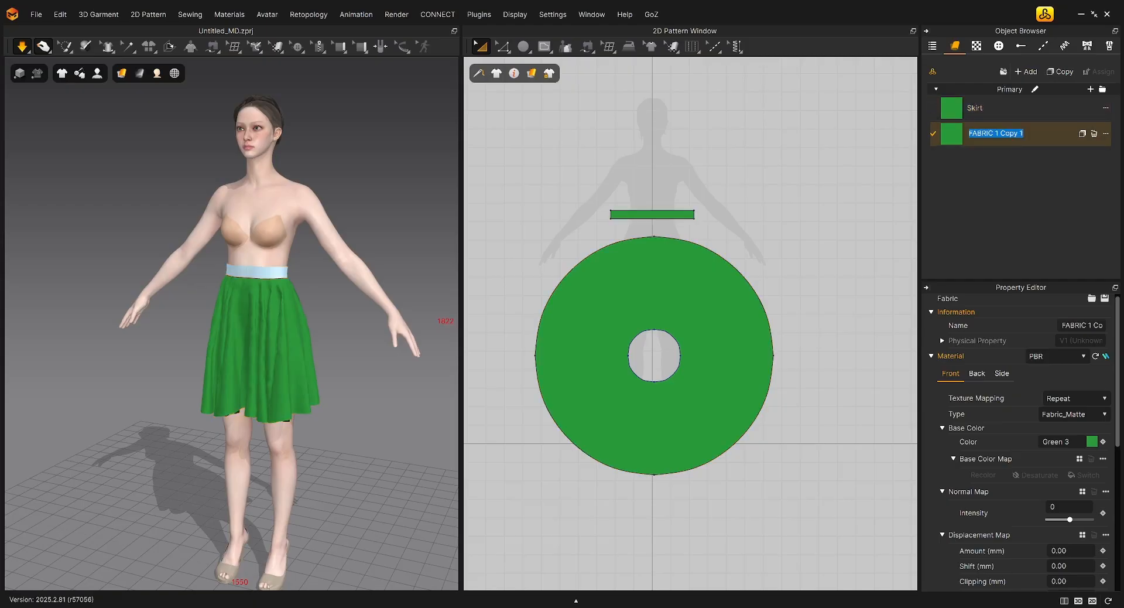
text(Belt)
key(Return)
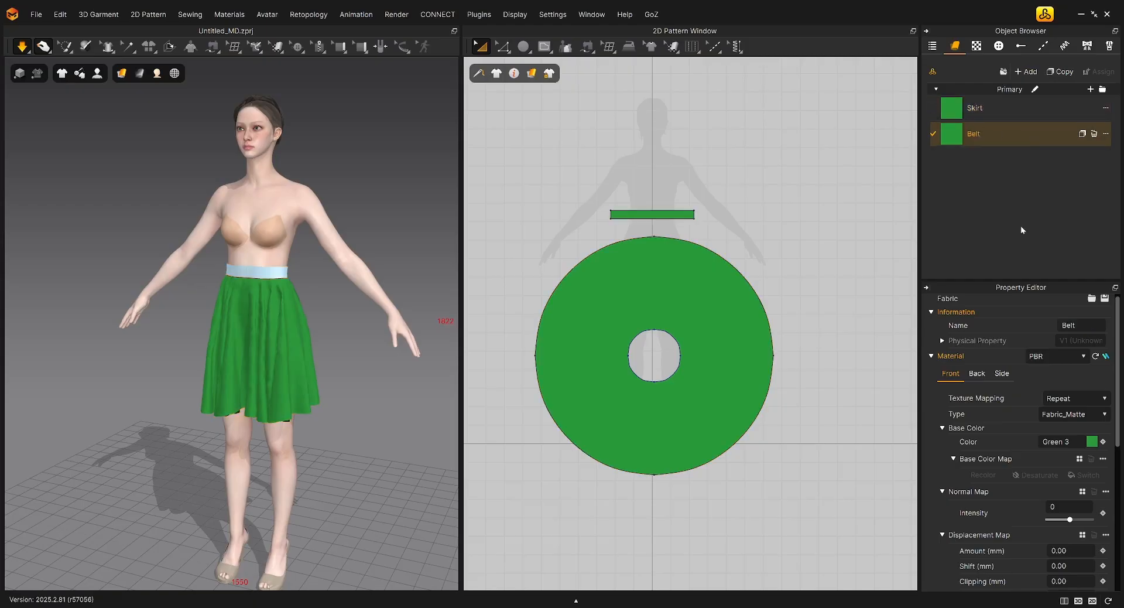
Assign the Belt fabric to the waistband pattern
click(984, 115)
click(980, 133)
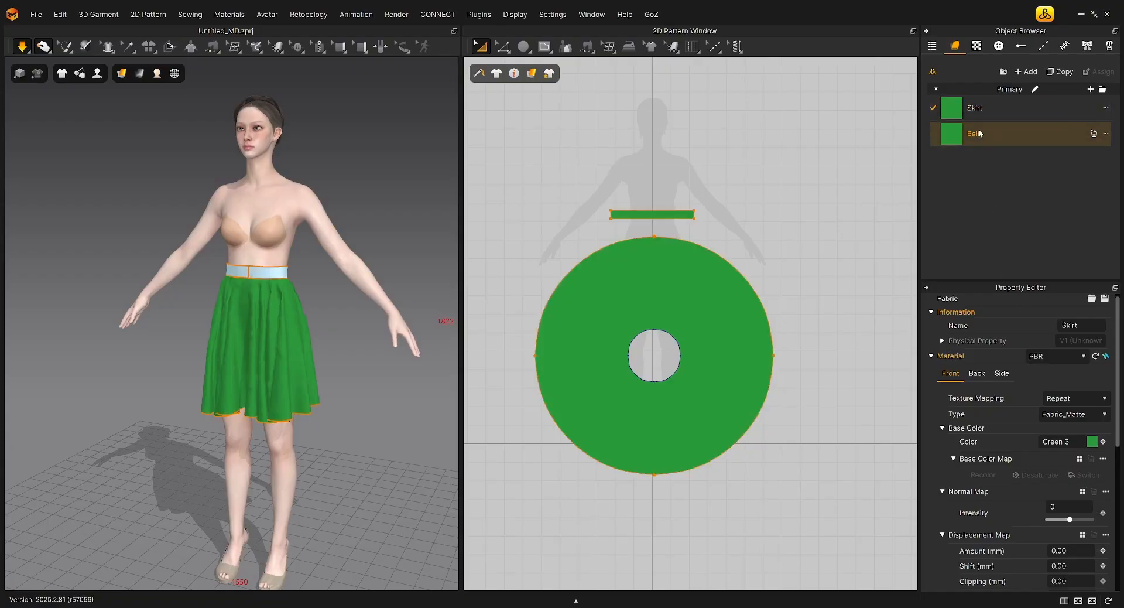
drag(973, 134, 678, 214)
Set the Belt fabric's physical property preset to V2_Leather_Full_Grain
click(987, 132)
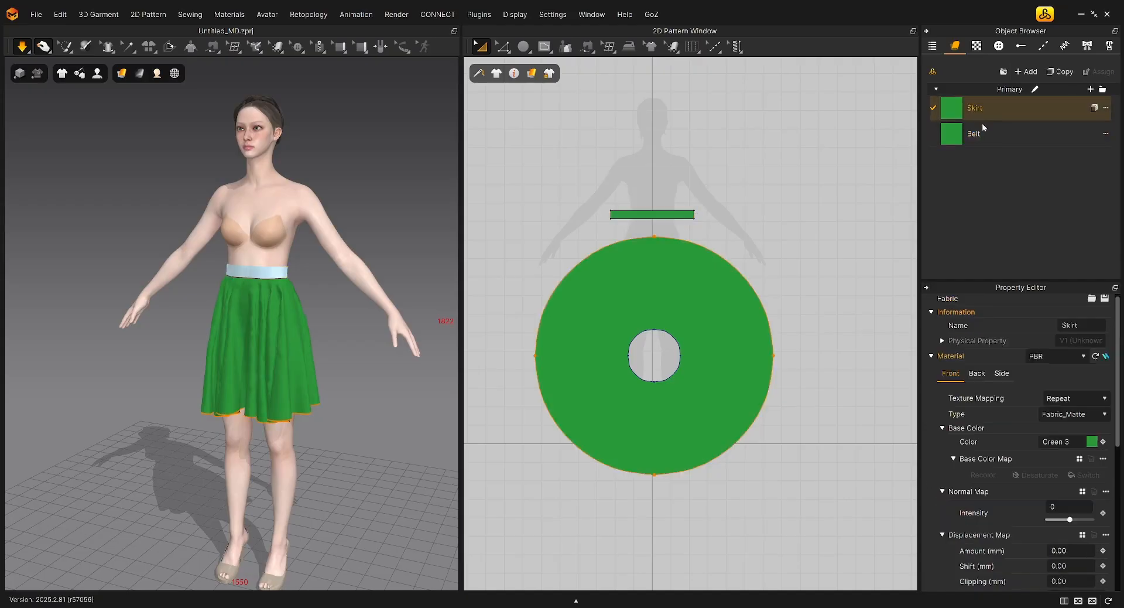
scroll(1018, 475, down, 6)
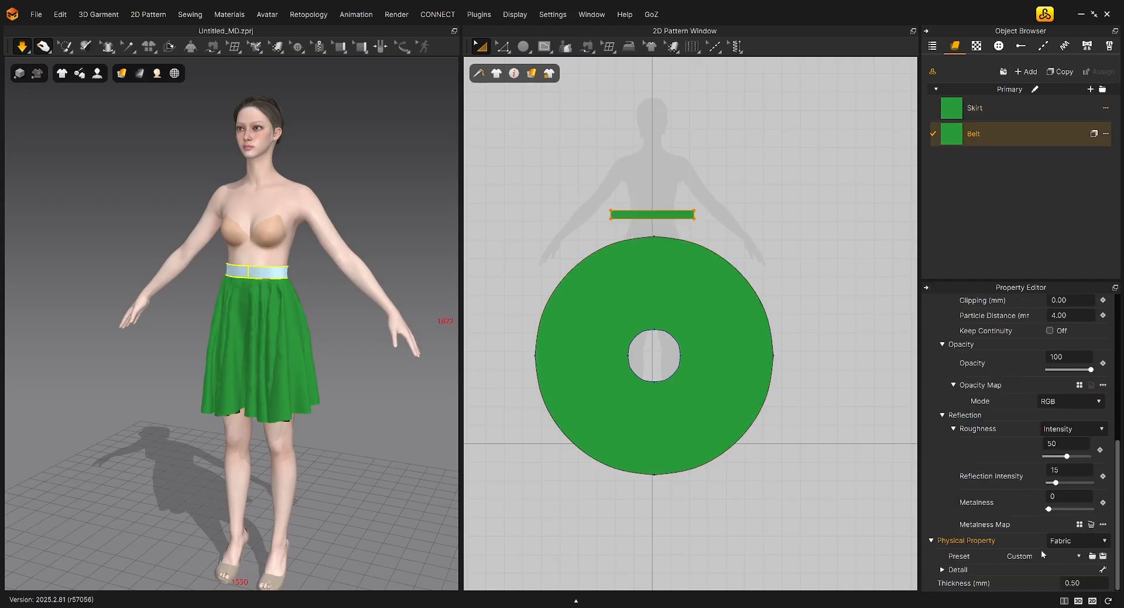
click(1078, 557)
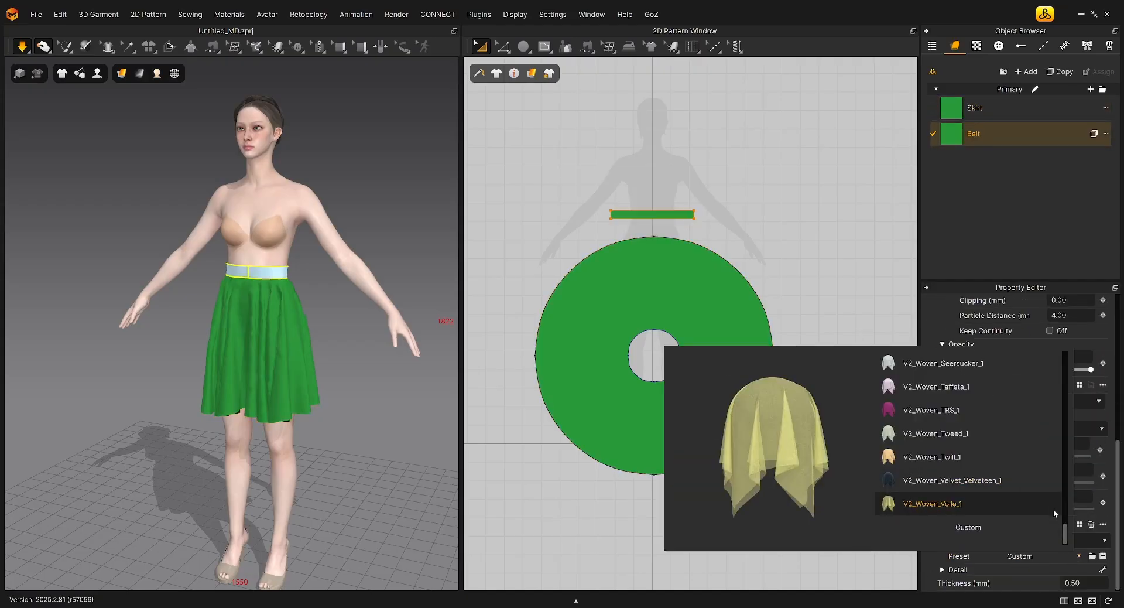
drag(1068, 532, 1070, 441)
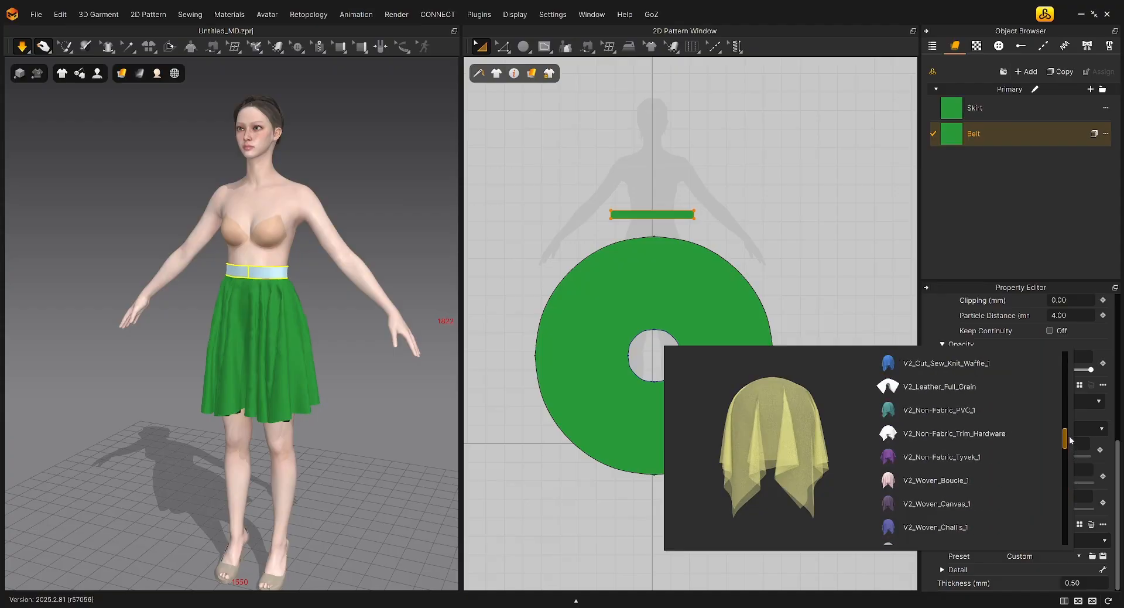
click(957, 387)
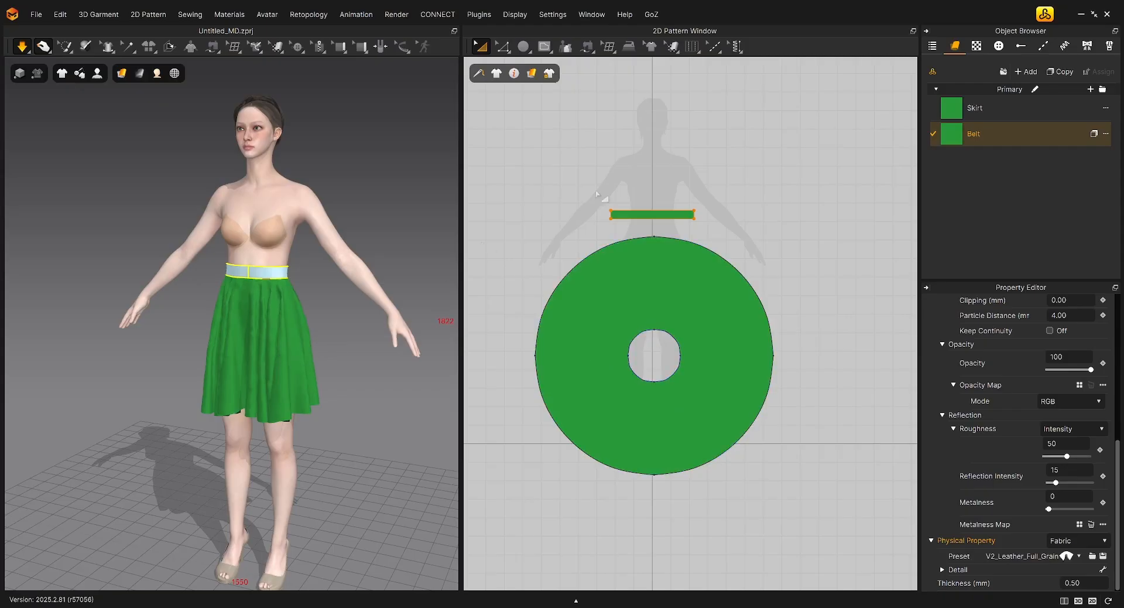
Unfreeze the waistband so that it simulates together with the skirt
click(985, 108)
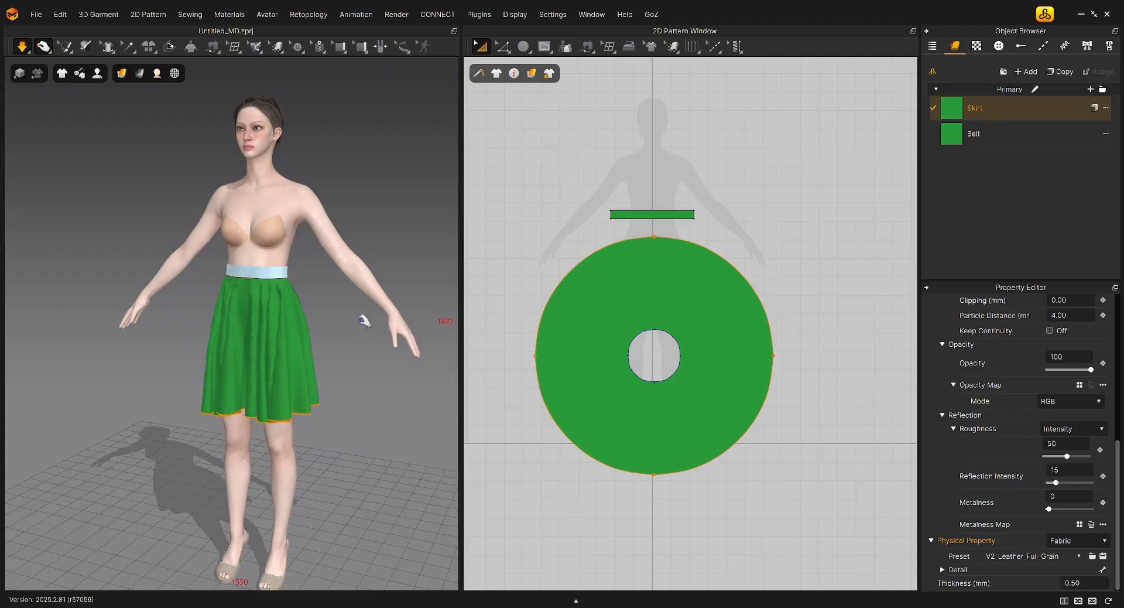
right_drag(339, 353, 322, 285)
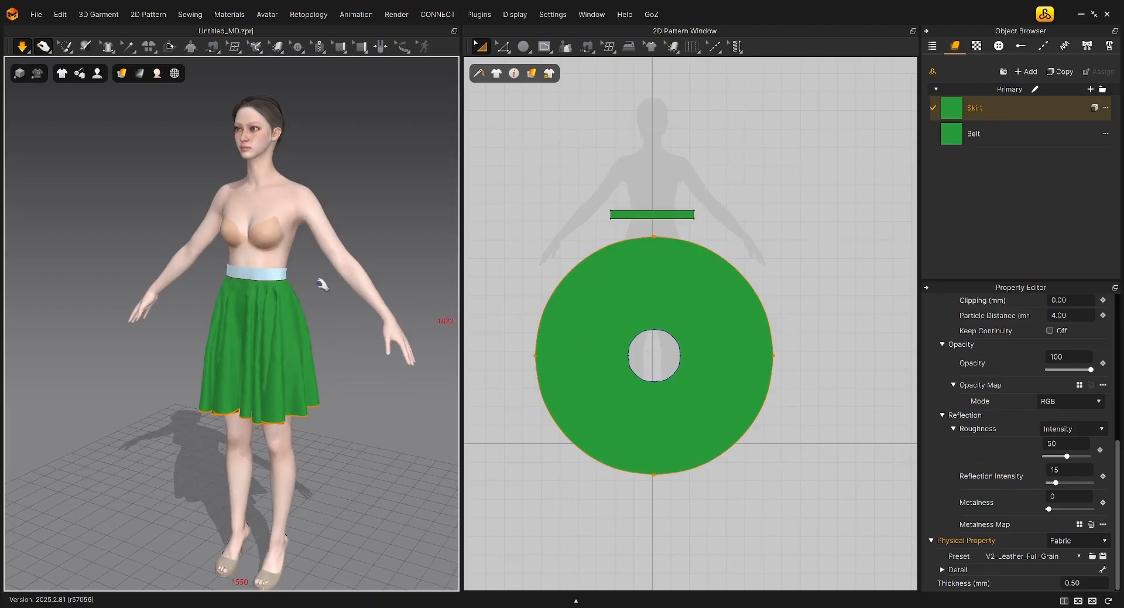
click(278, 275)
right_click(279, 276)
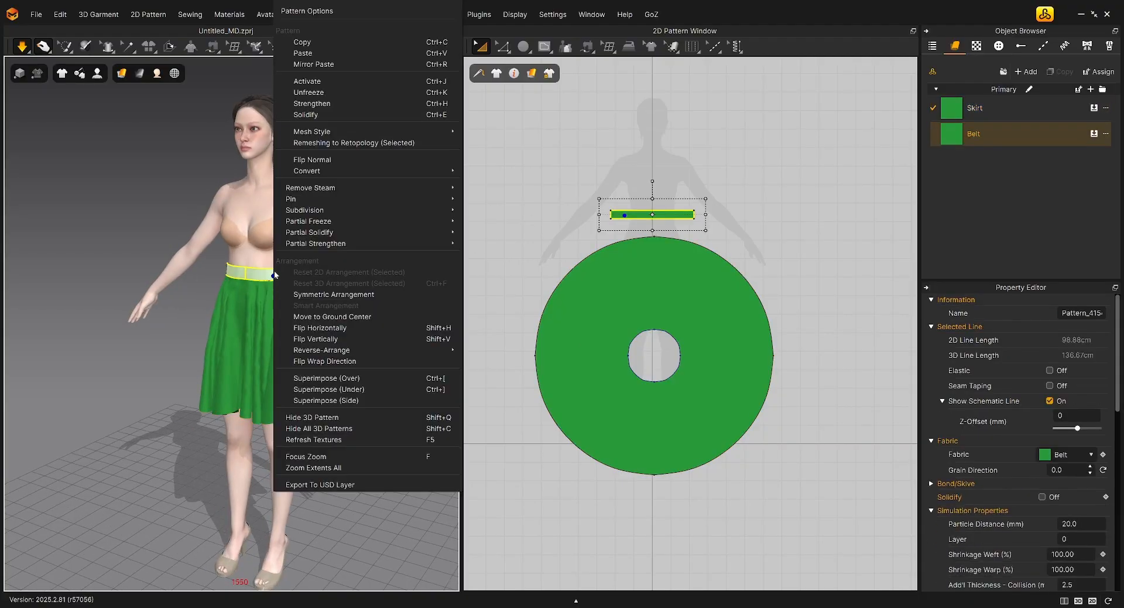
click(314, 93)
click(336, 341)
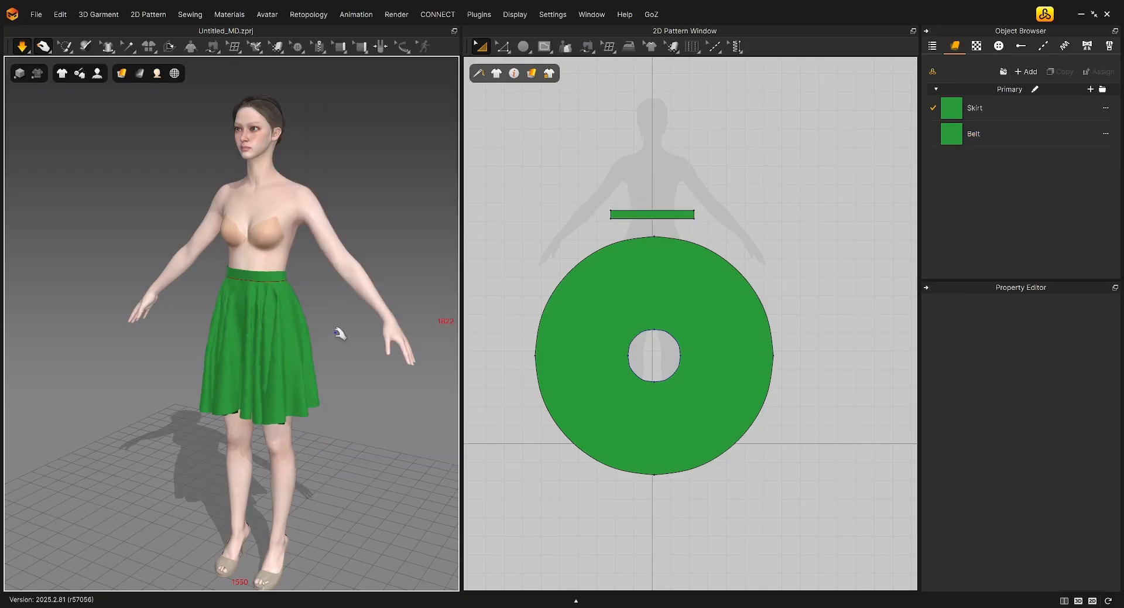
right_drag(335, 331, 331, 336)
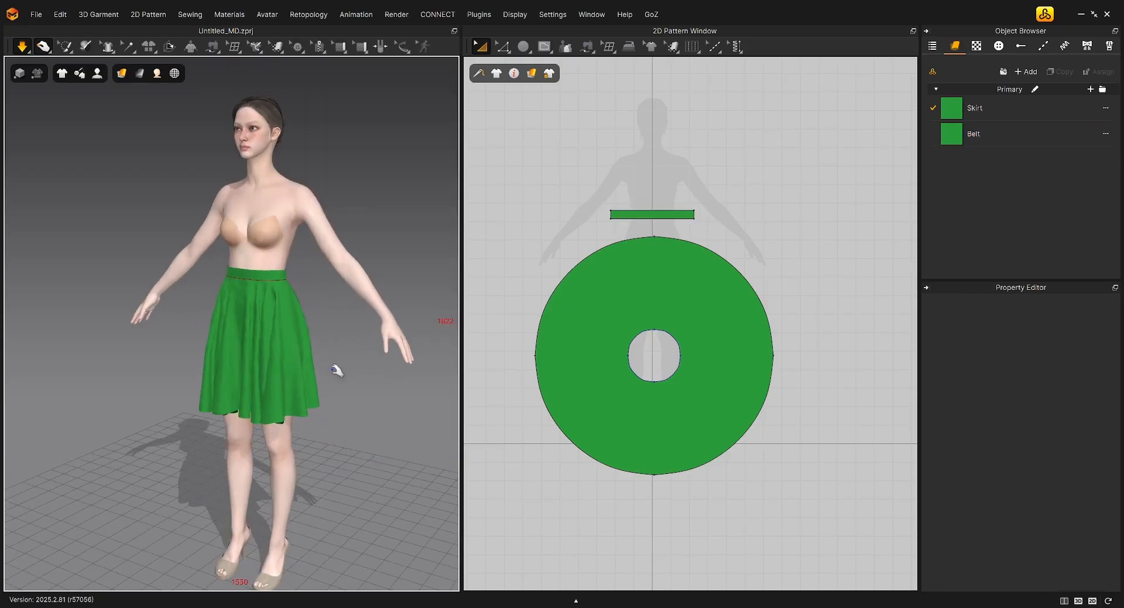
Set the skirt ring's particle distance to 10 mm, and run the simulation briefly to settle the finer mesh
click(705, 314)
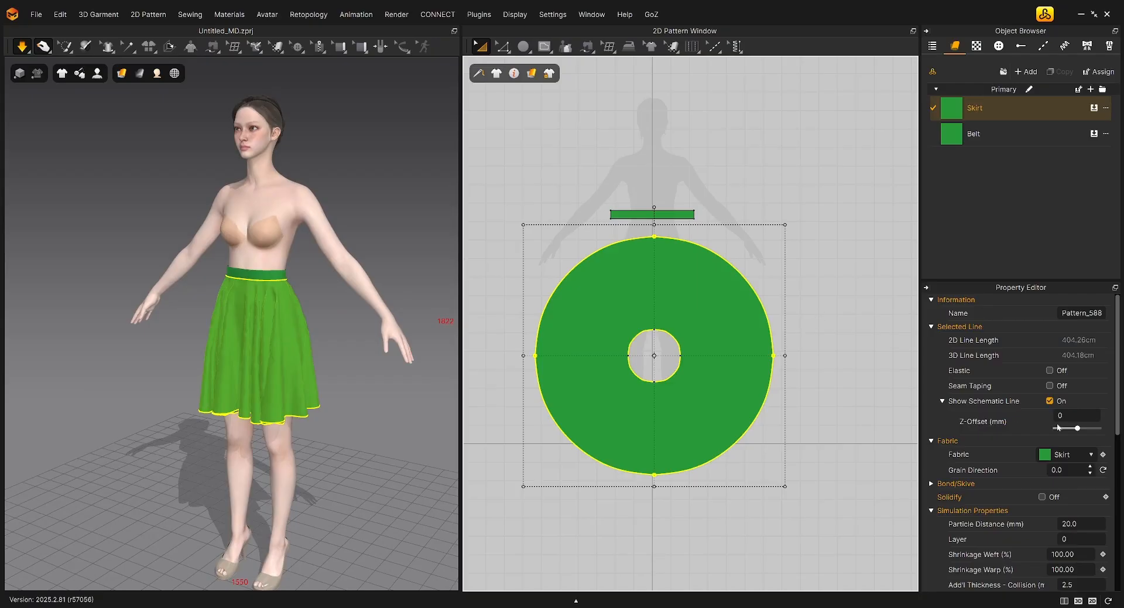
scroll(969, 469, down, 1)
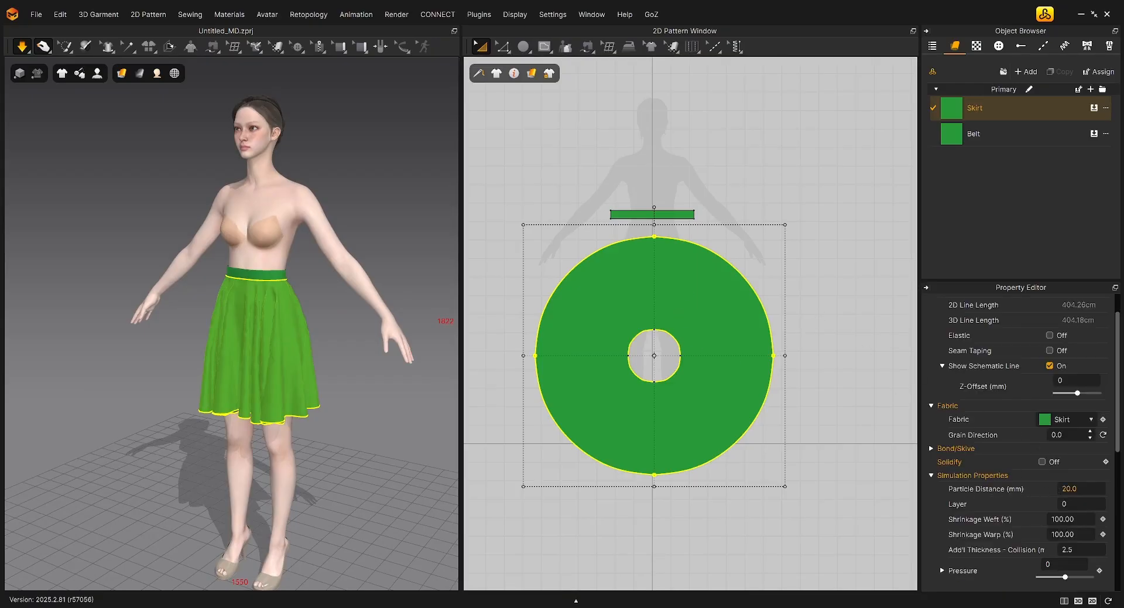
click(1072, 488)
key(Return)
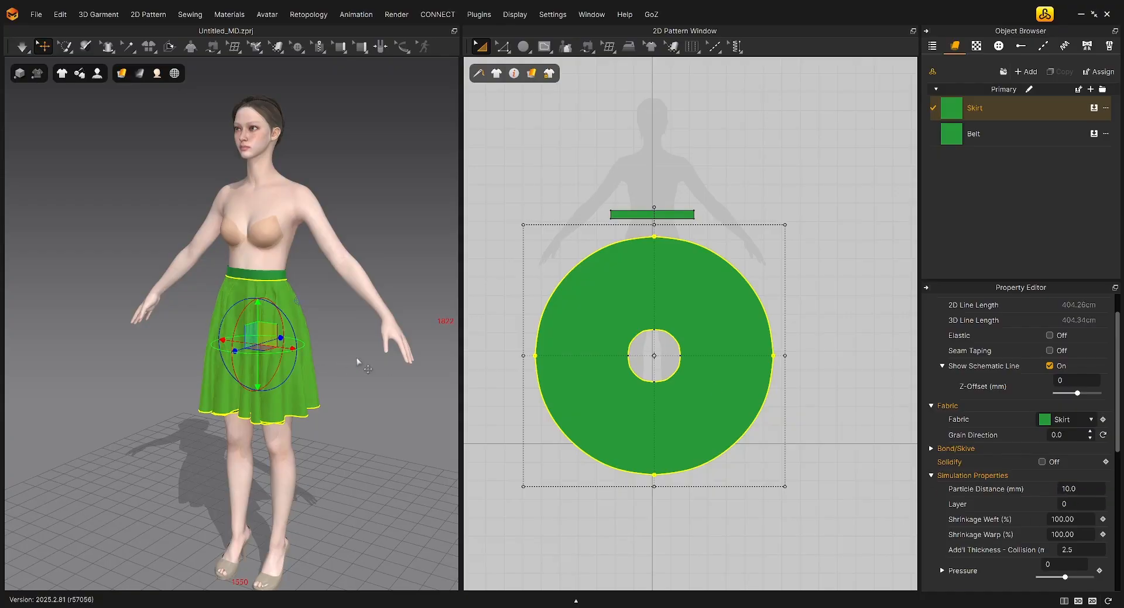
click(346, 380)
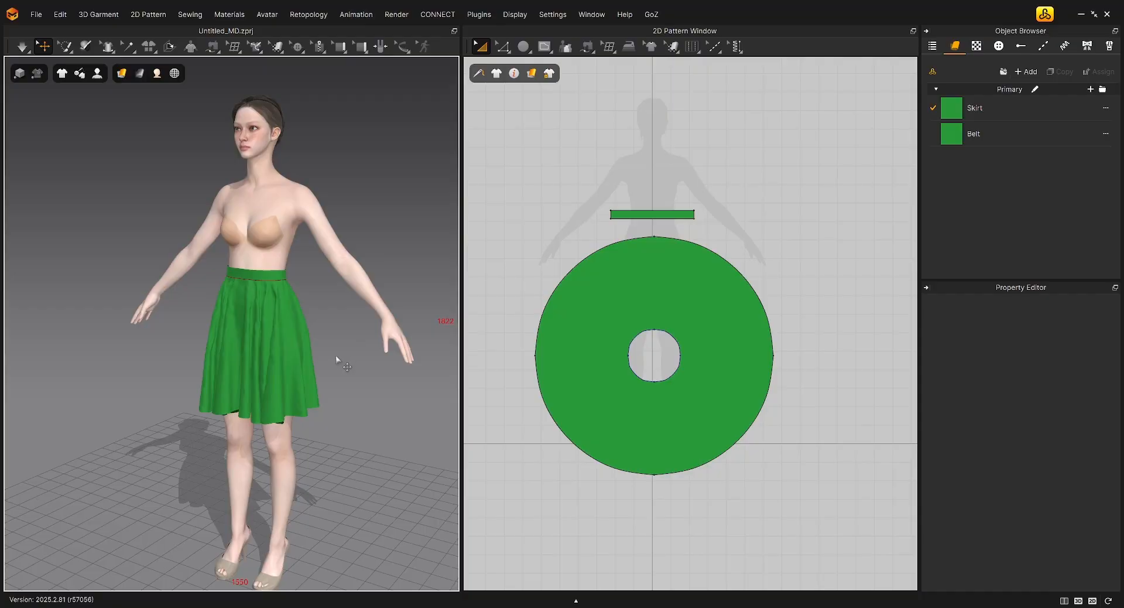
key(space)
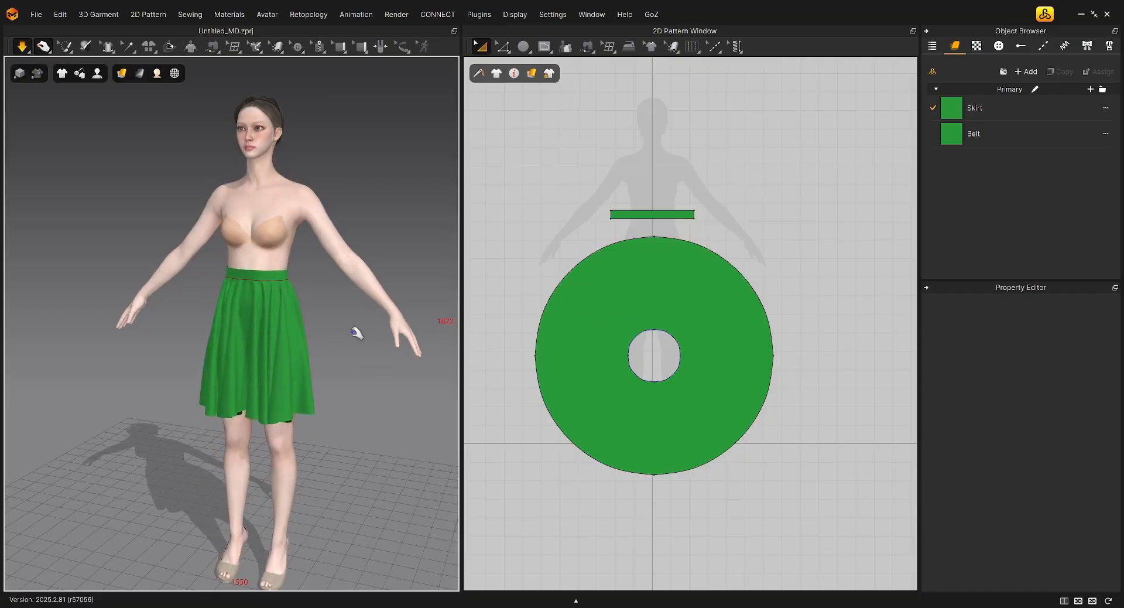
key(space)
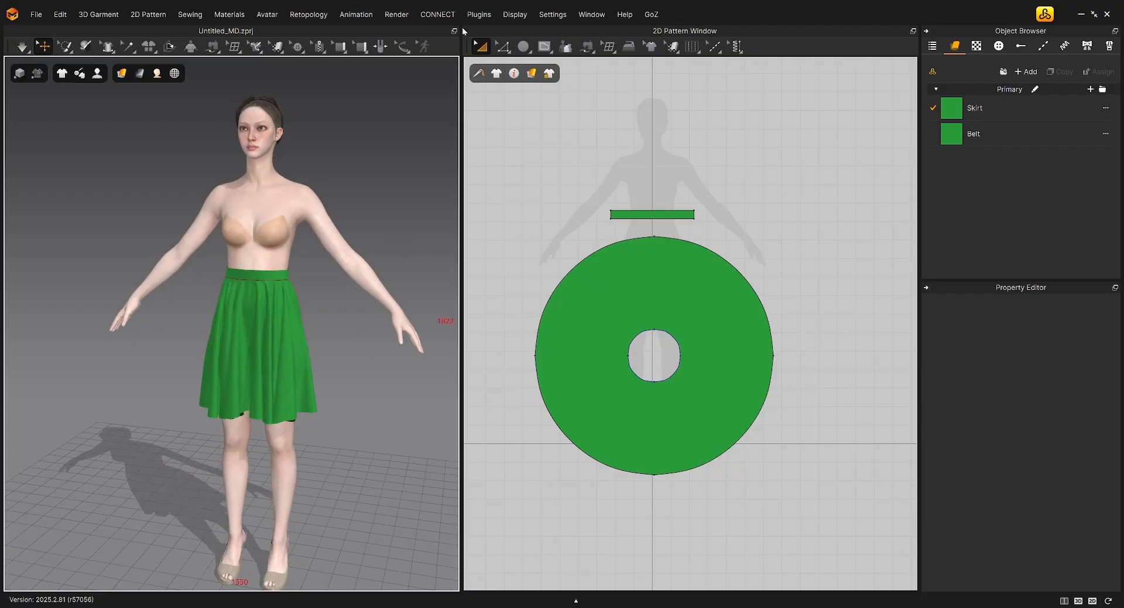
Turn on Quality Render for the 3D window and simulate the skirt while viewing it from the back and front
click(388, 15)
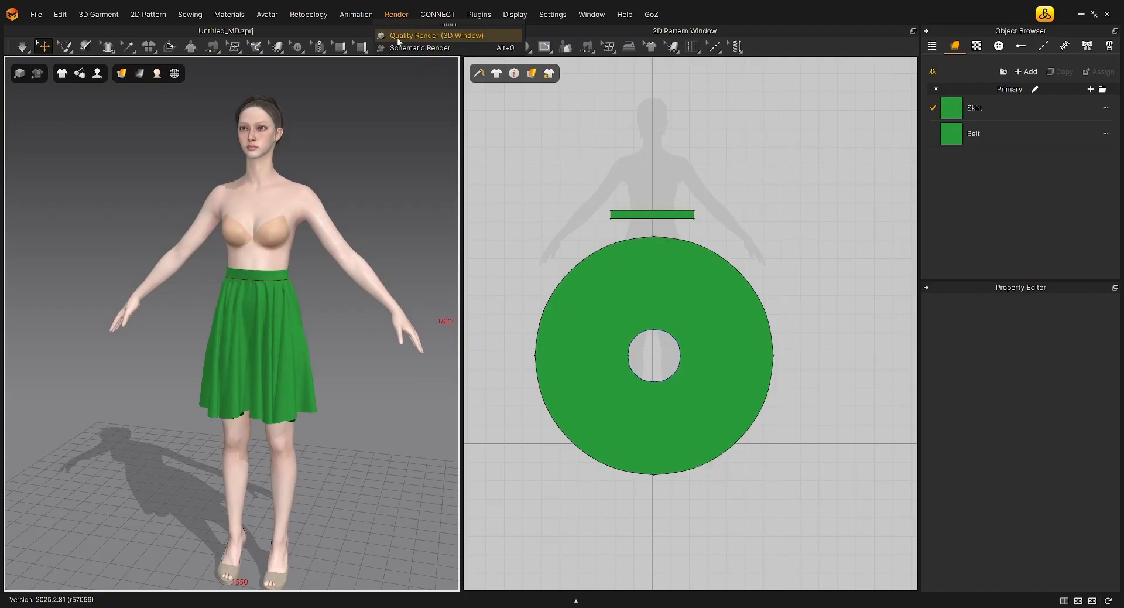
click(397, 36)
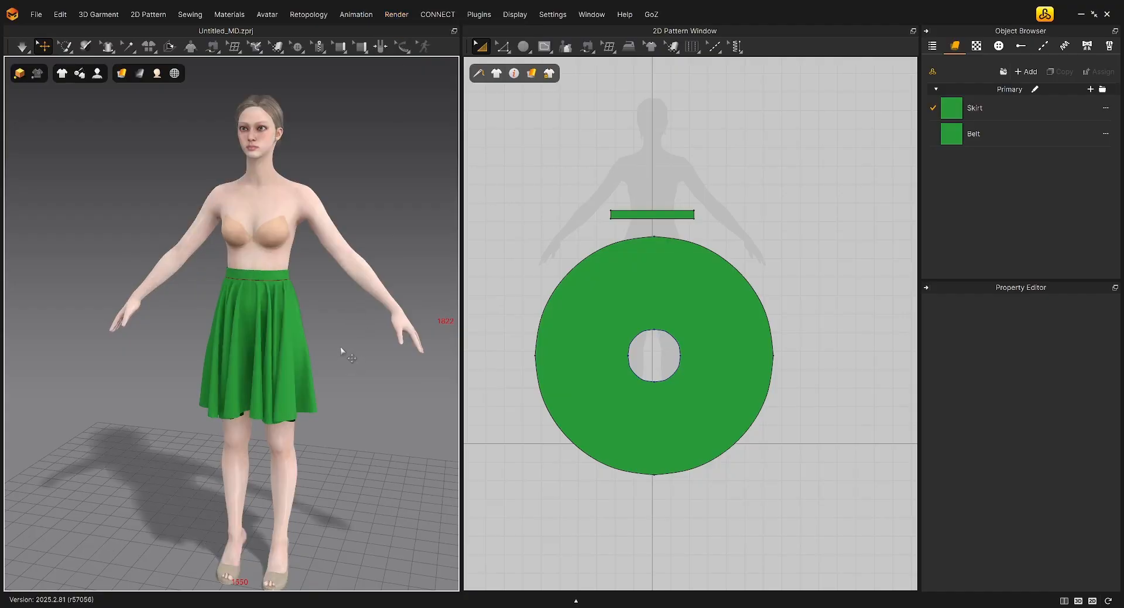
key(space)
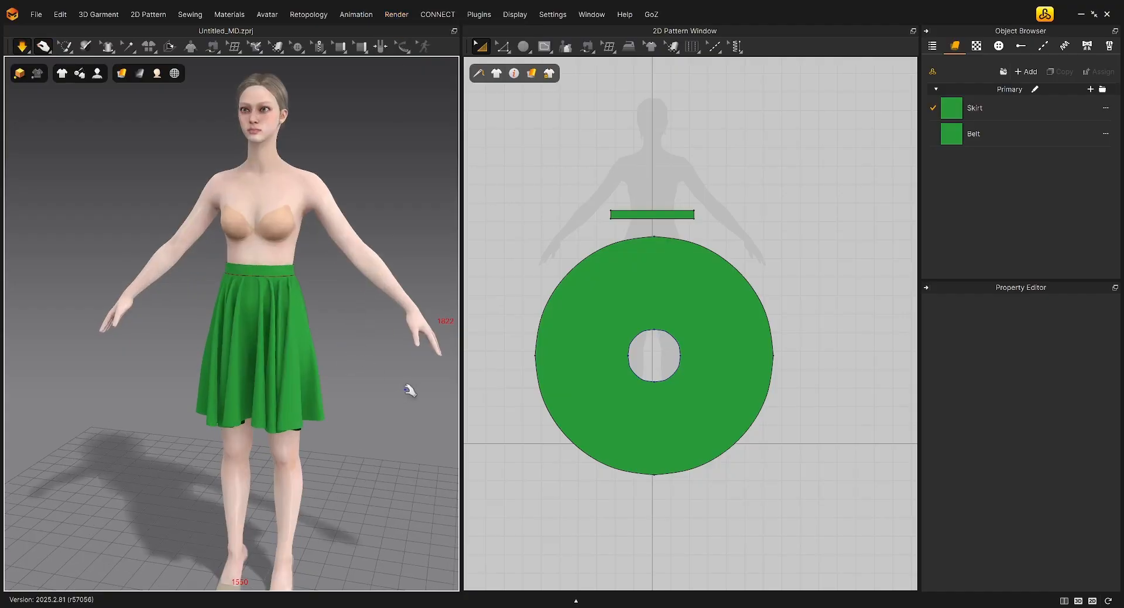
right_drag(410, 391, 314, 388)
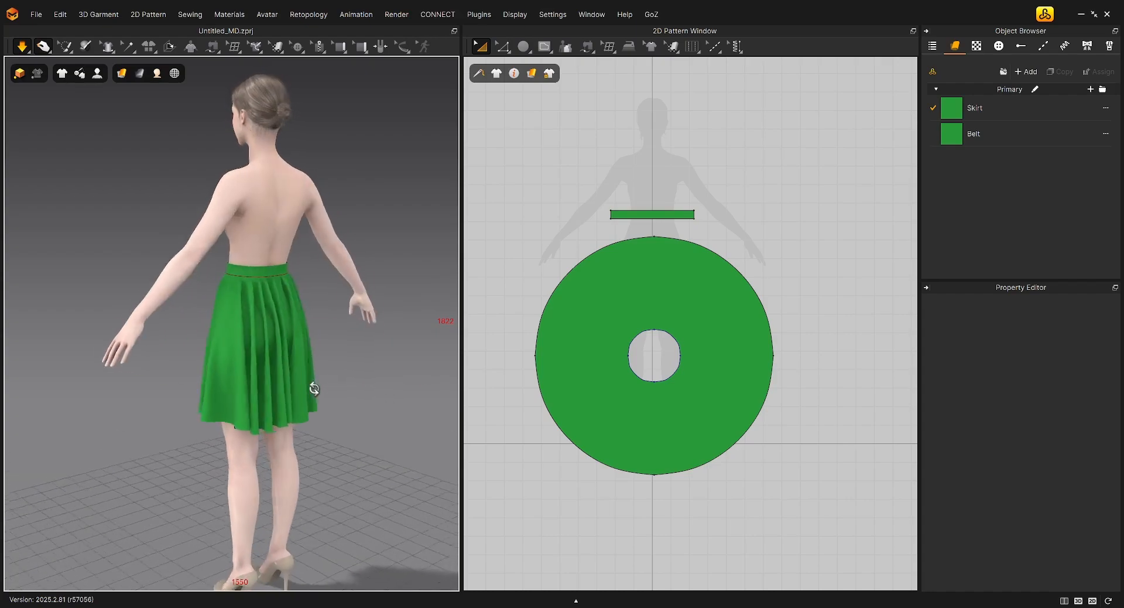
right_drag(437, 515, 533, 517)
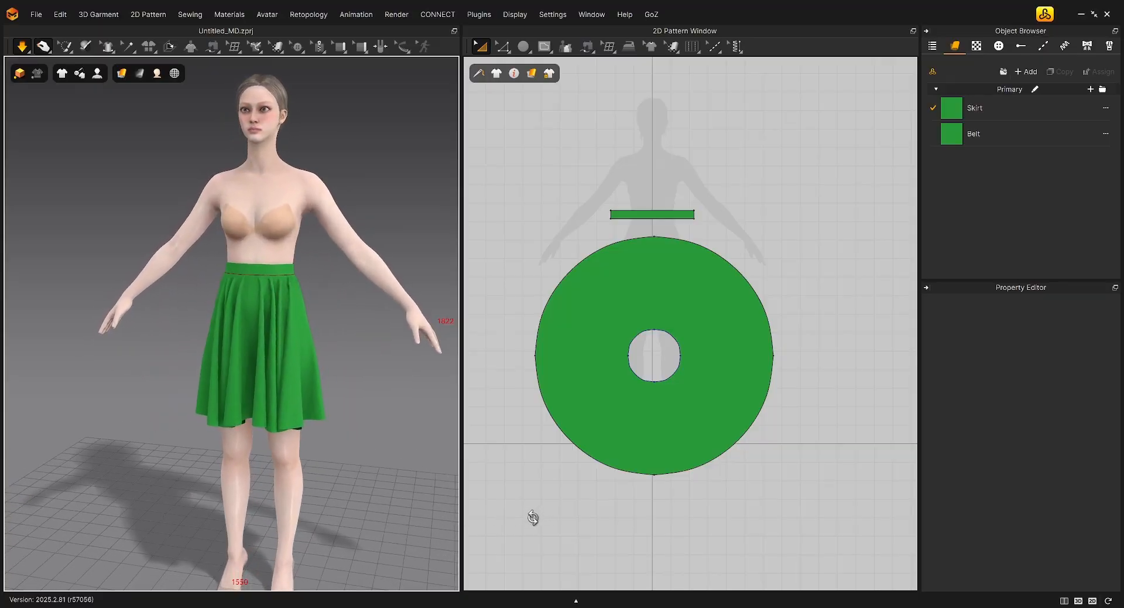